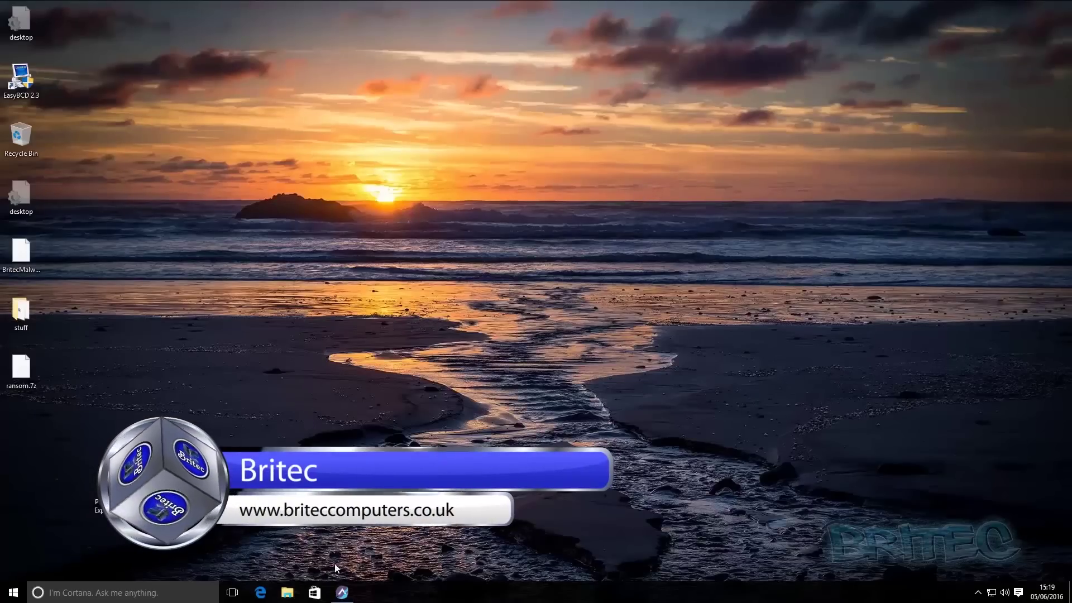
- Bring up the SecureAPlus main window from its taskbar icon
click(342, 592)
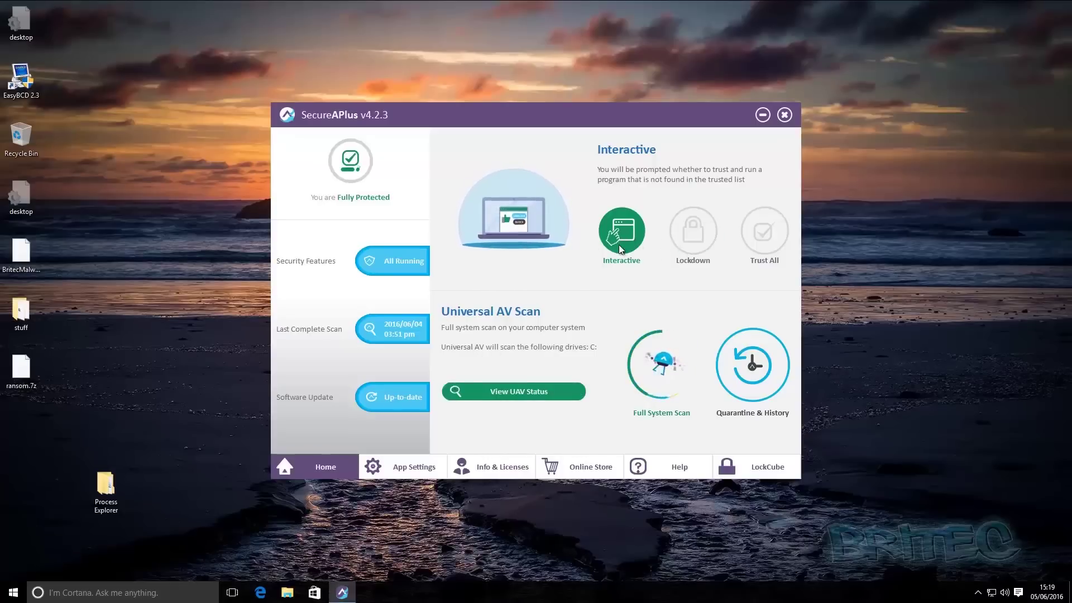
- Toggle protection to Lockdown and back to Interactive, clear detection history, and check Ignored items
click(693, 231)
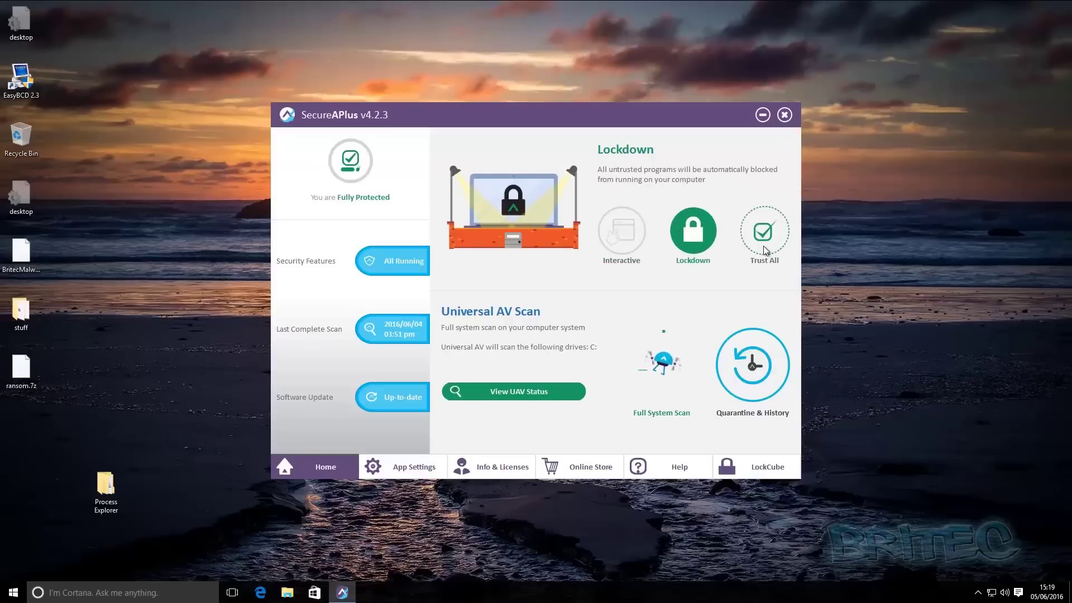
click(635, 241)
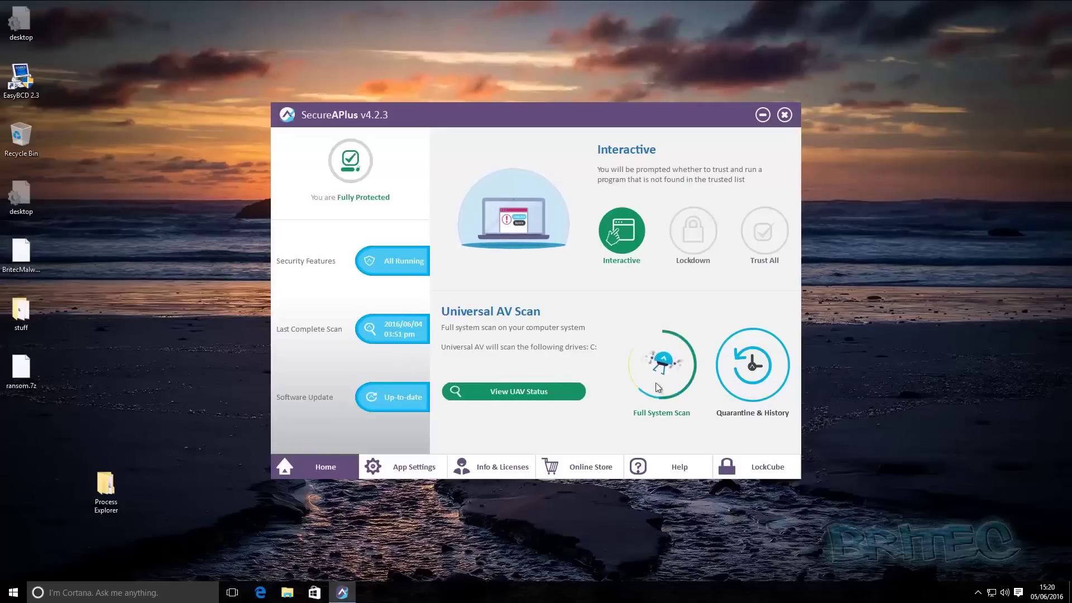
click(752, 365)
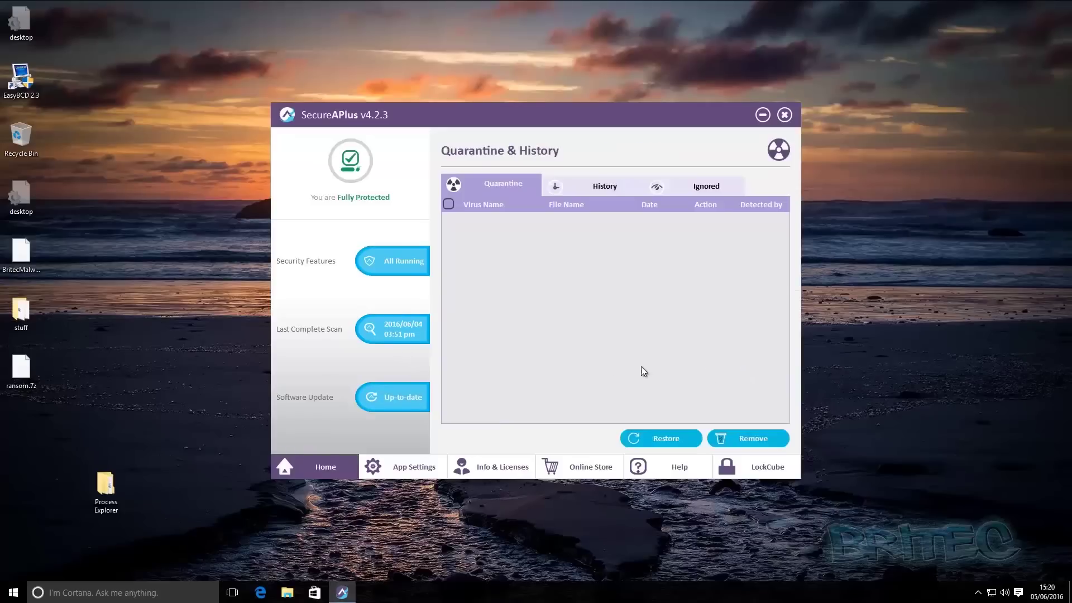
click(591, 186)
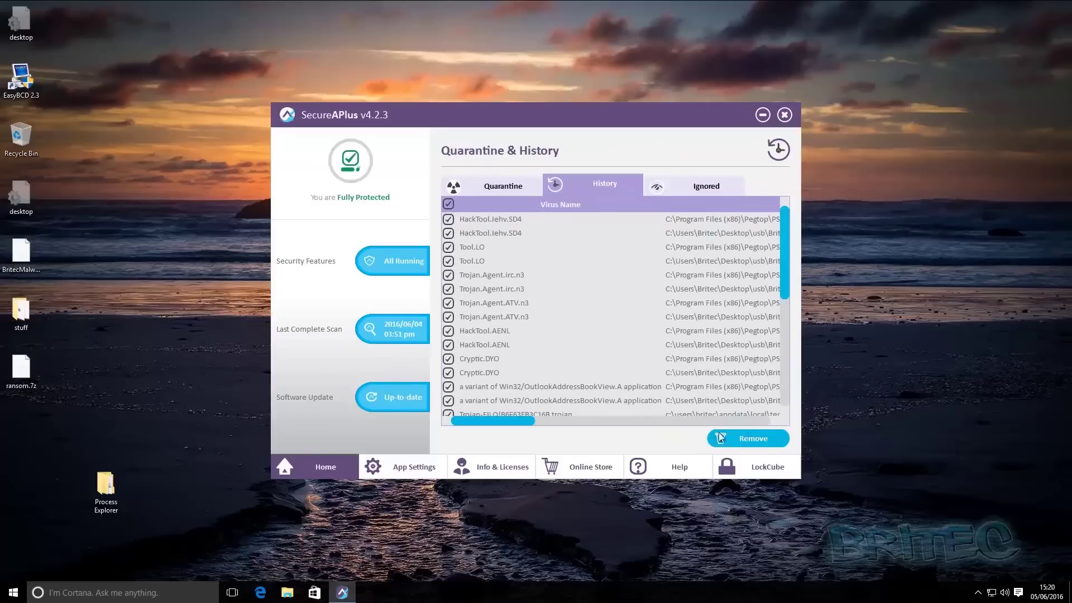
click(719, 438)
click(699, 195)
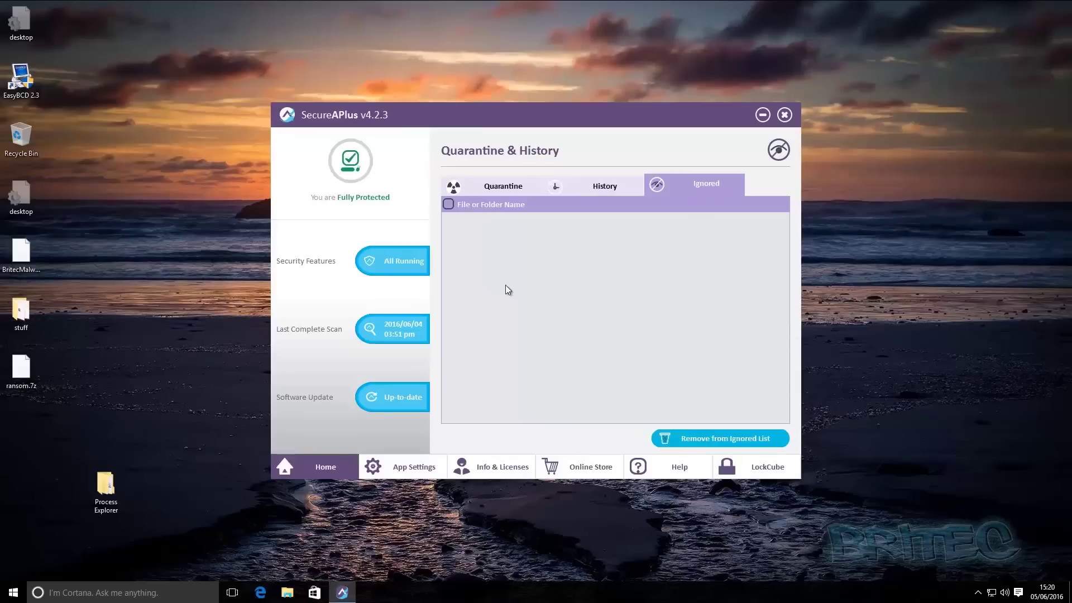
click(307, 464)
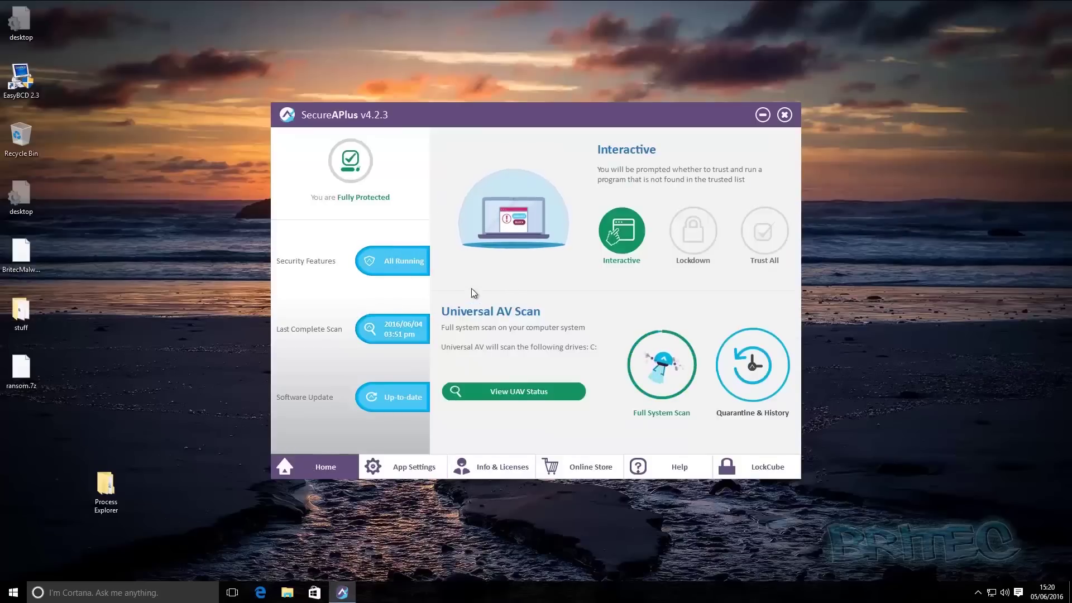
- Review Universal AV, scan exclusions, inclusions and antivirus options, ending on Application Whitelisting
click(411, 467)
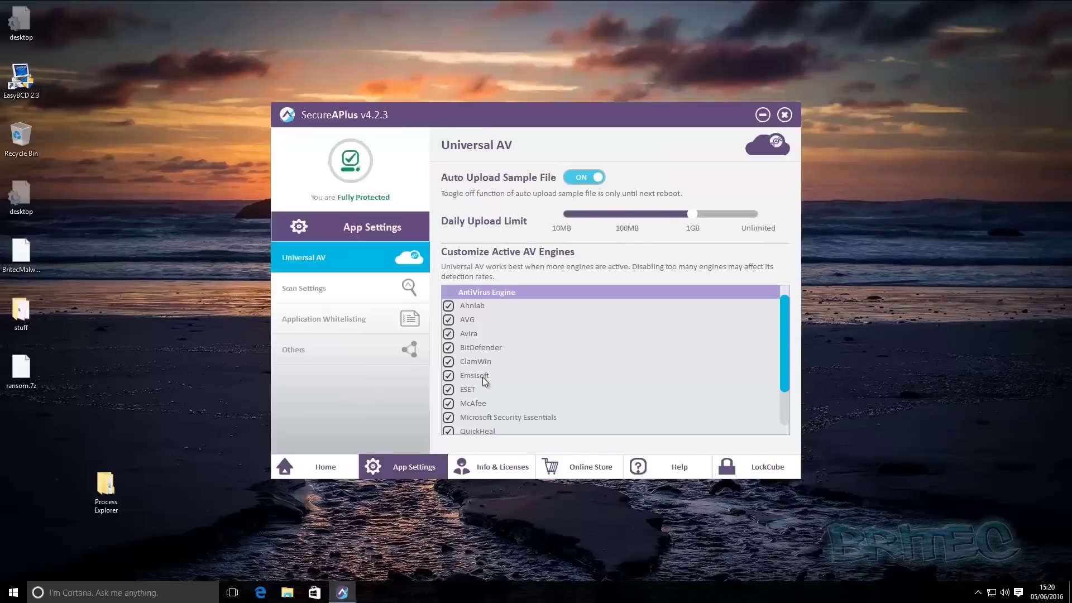
scroll(554, 342, down, 3)
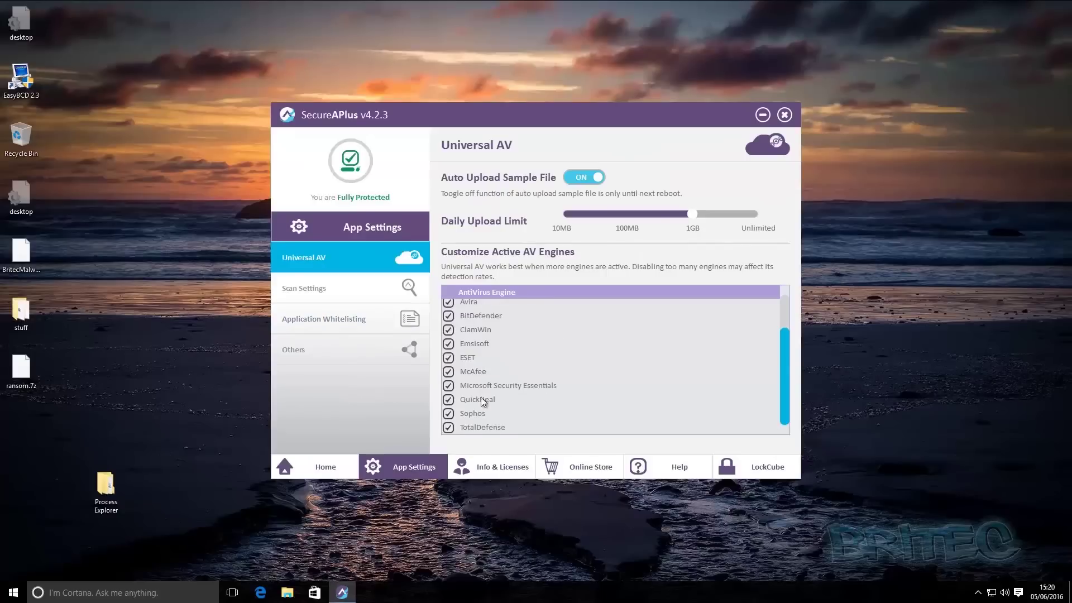
click(359, 293)
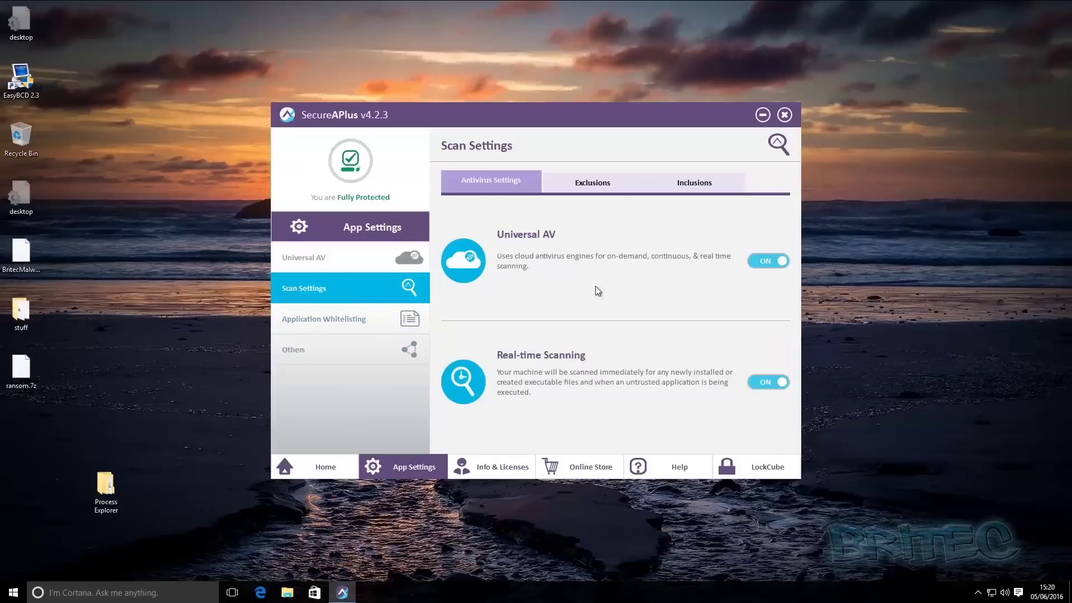
click(605, 184)
click(695, 186)
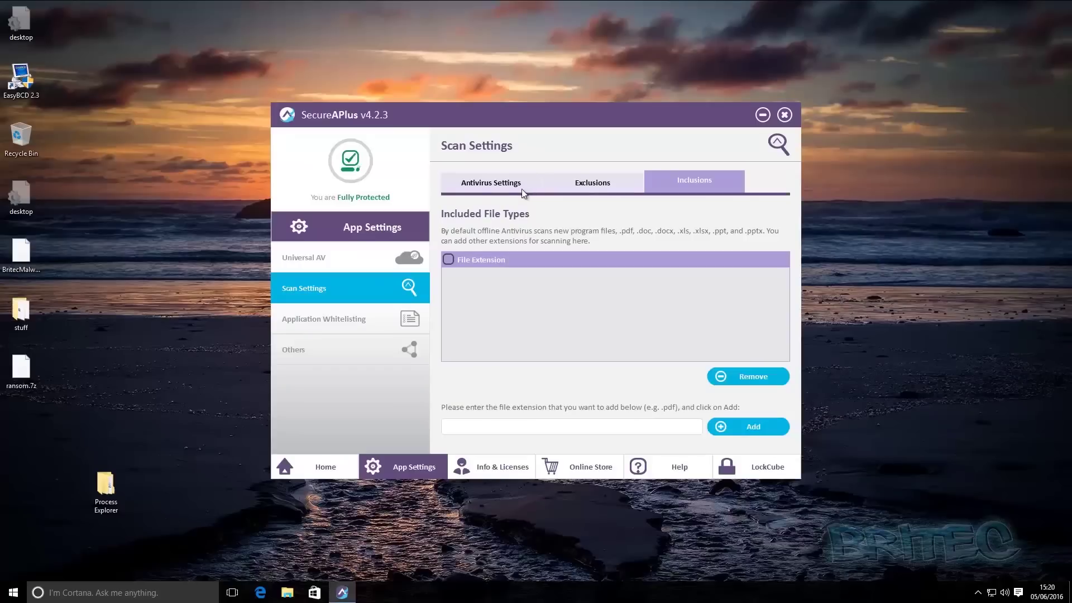
click(482, 186)
click(315, 320)
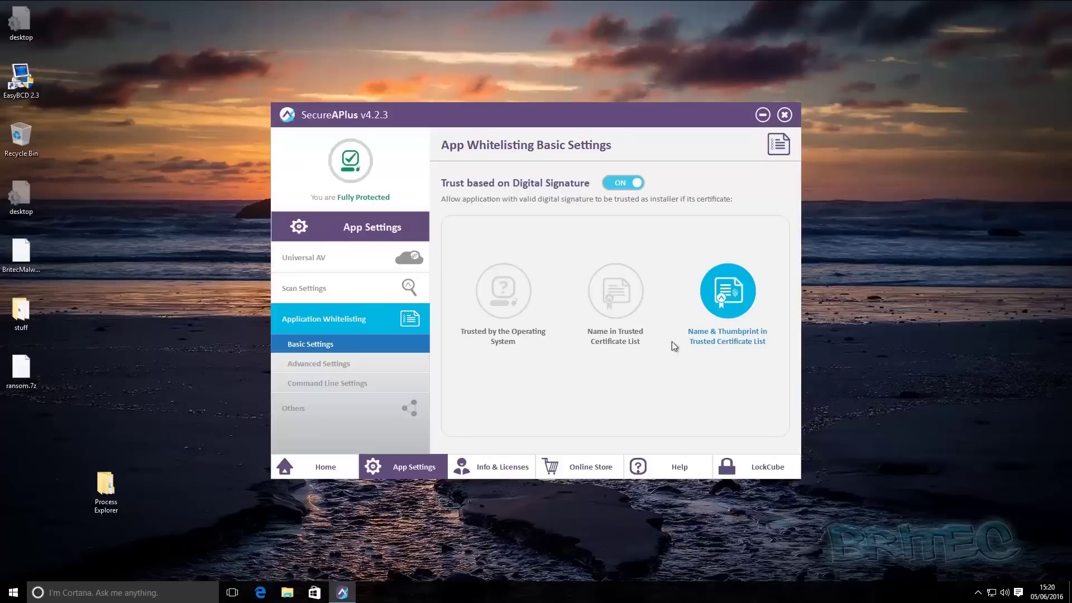
- Review advanced whitelisting, command line and update settings, return home, and right-click ransom.7z
click(333, 364)
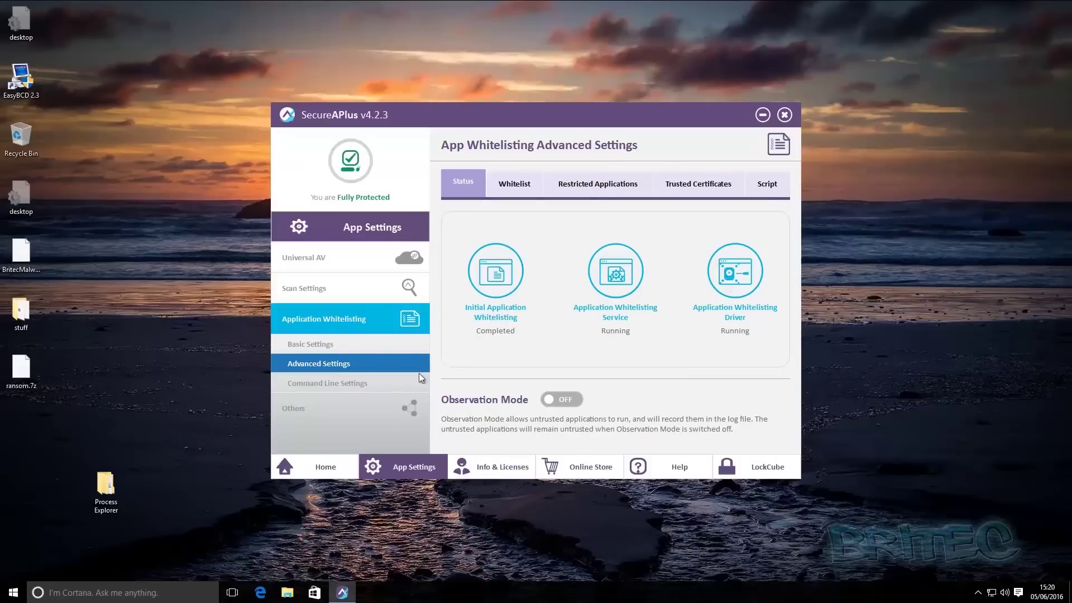
click(329, 383)
click(306, 409)
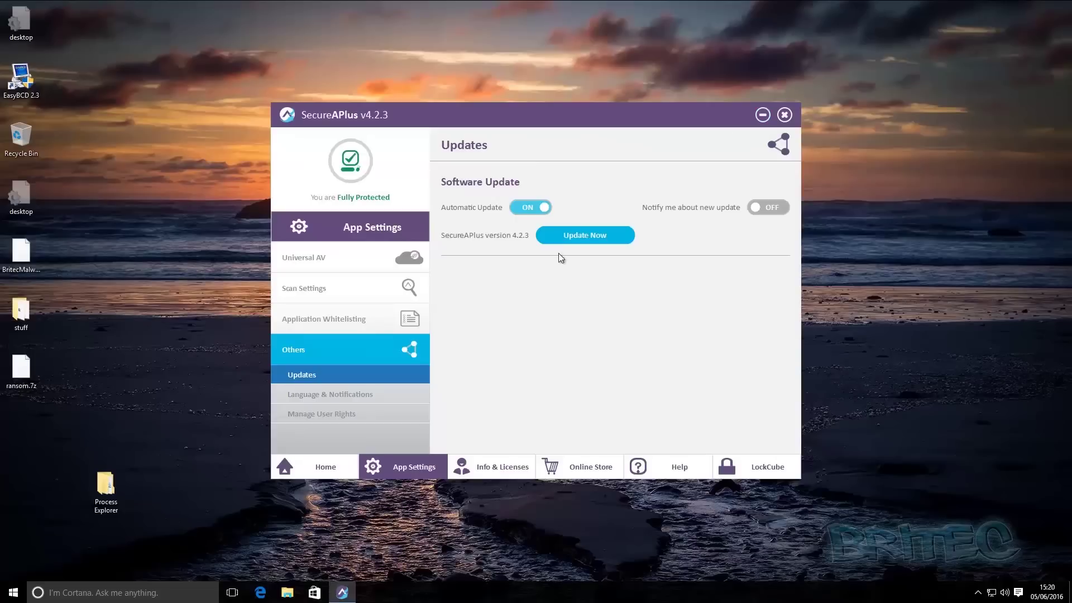
click(323, 467)
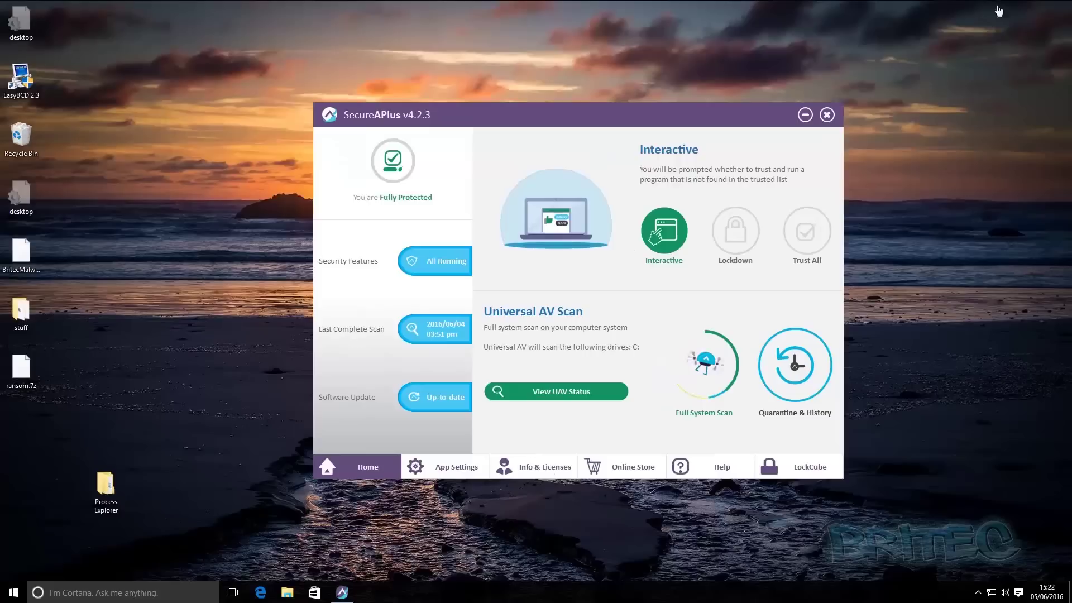
right_click(18, 366)
- Drag the eight sample folders from ransom.7z to the desktop using the password, then close 7-Zip
click(193, 386)
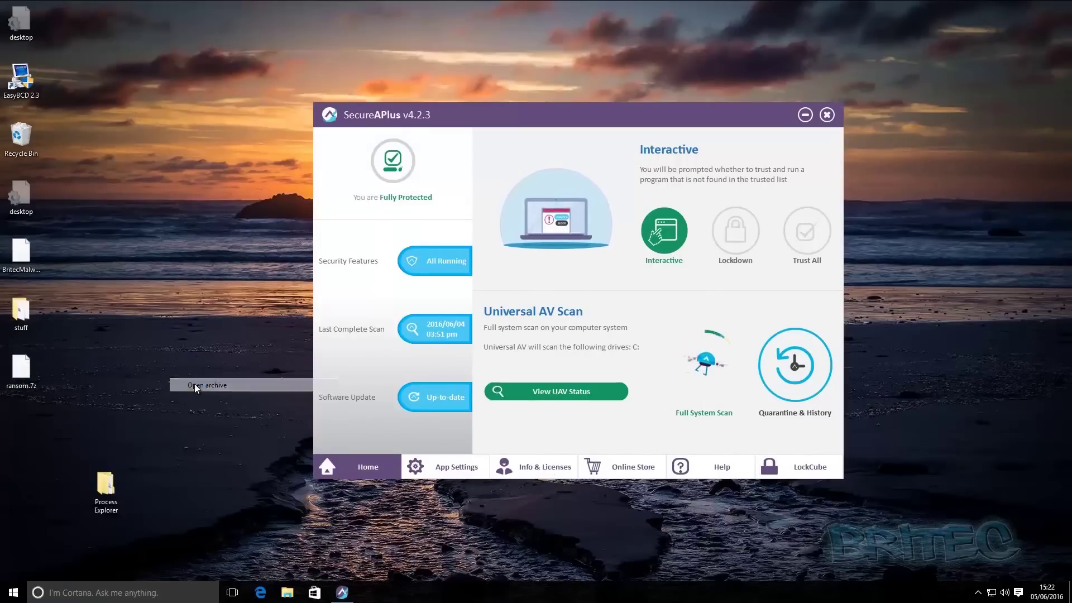
drag(212, 456, 159, 366)
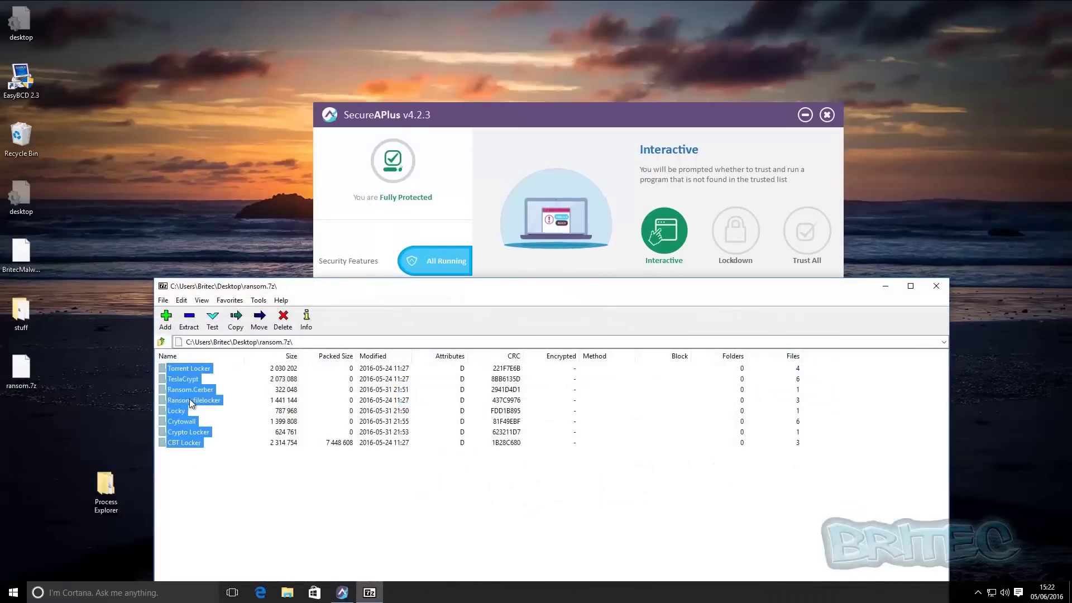
drag(190, 399, 229, 157)
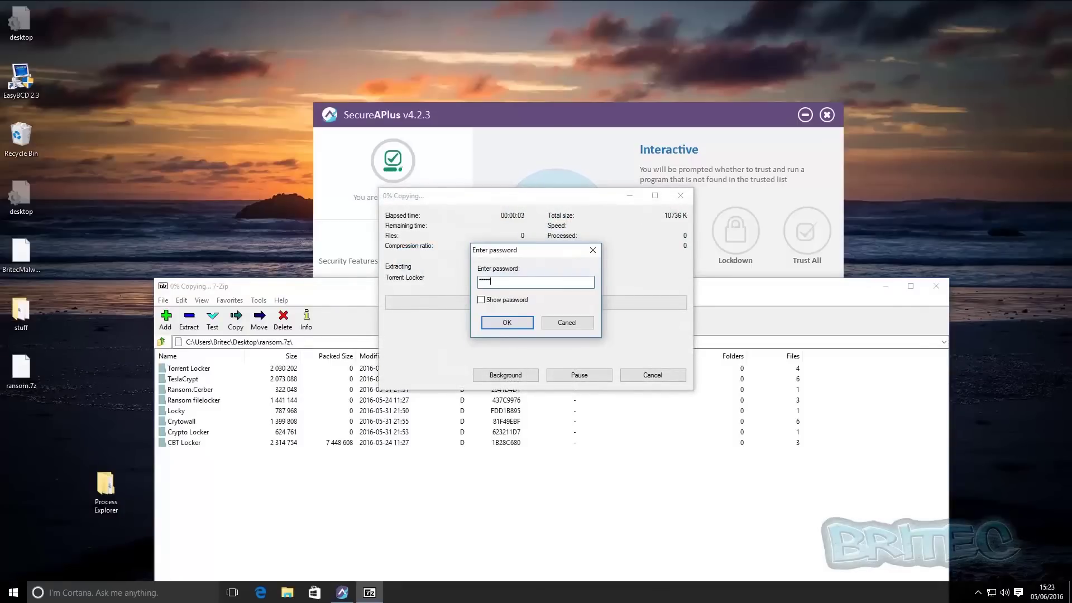
key(Return)
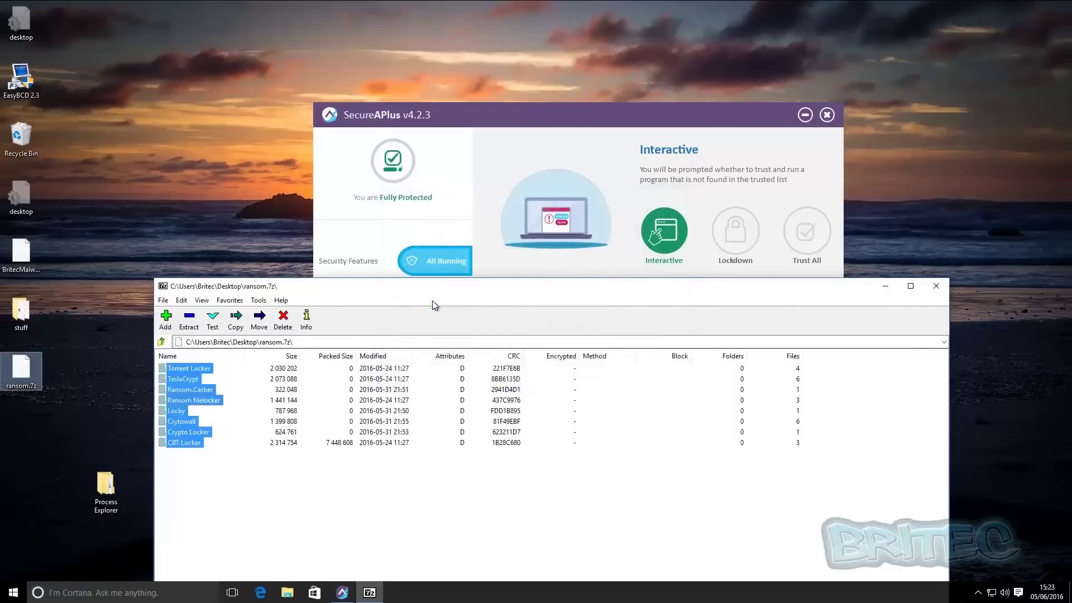
click(935, 286)
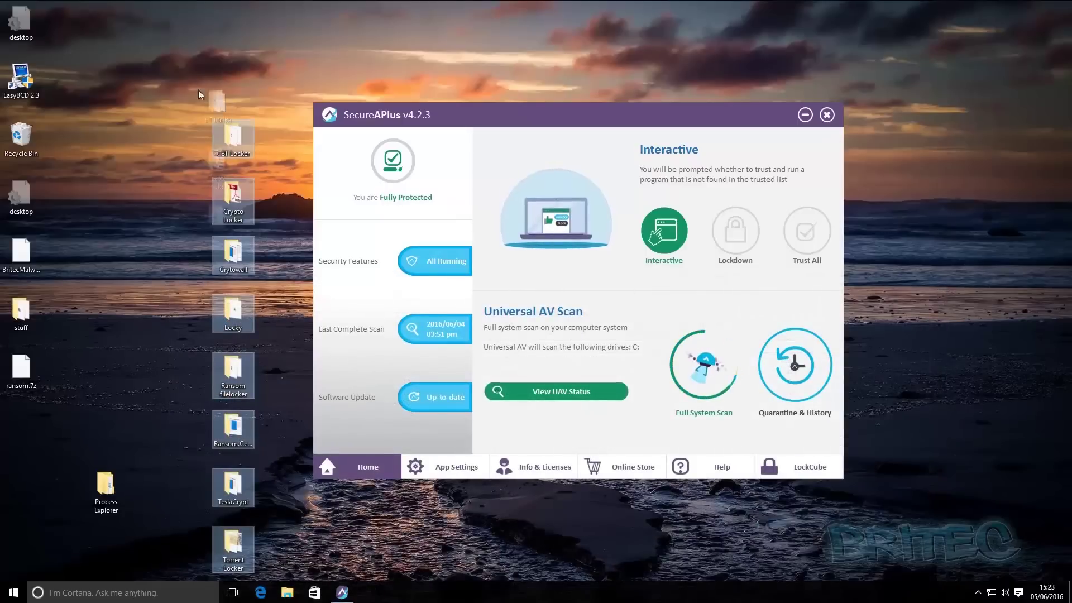
click(238, 182)
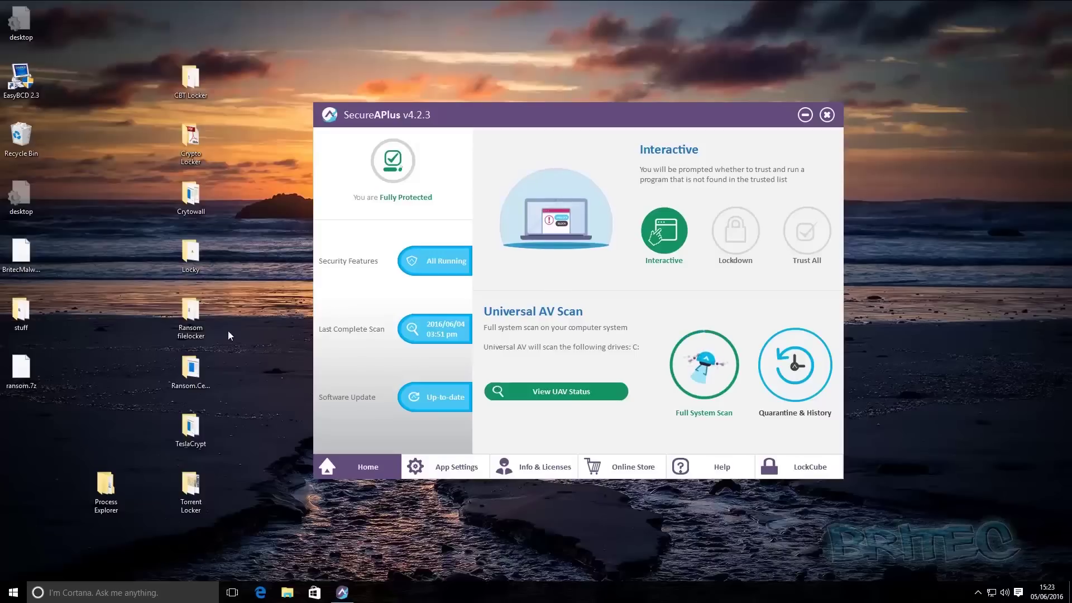
- Select the extracted sample folders and view their properties
drag(242, 503, 171, 26)
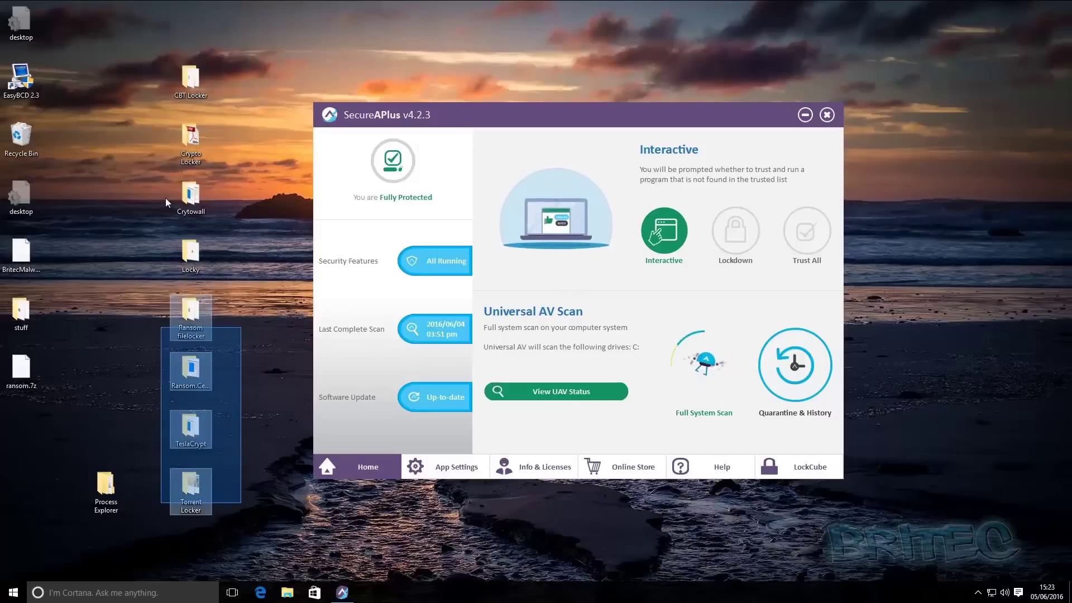
right_click(180, 75)
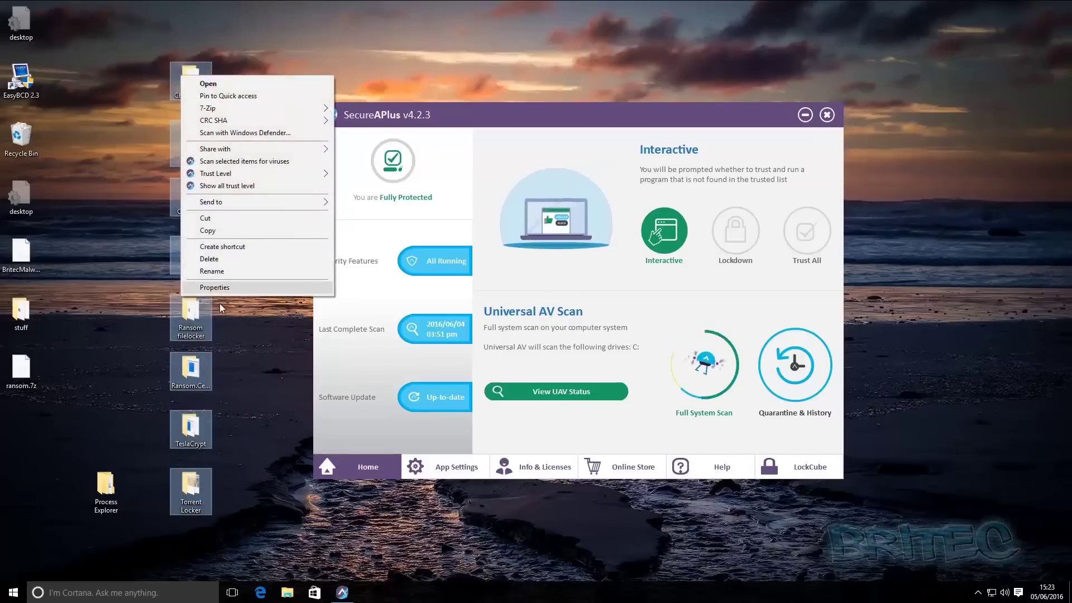
click(215, 288)
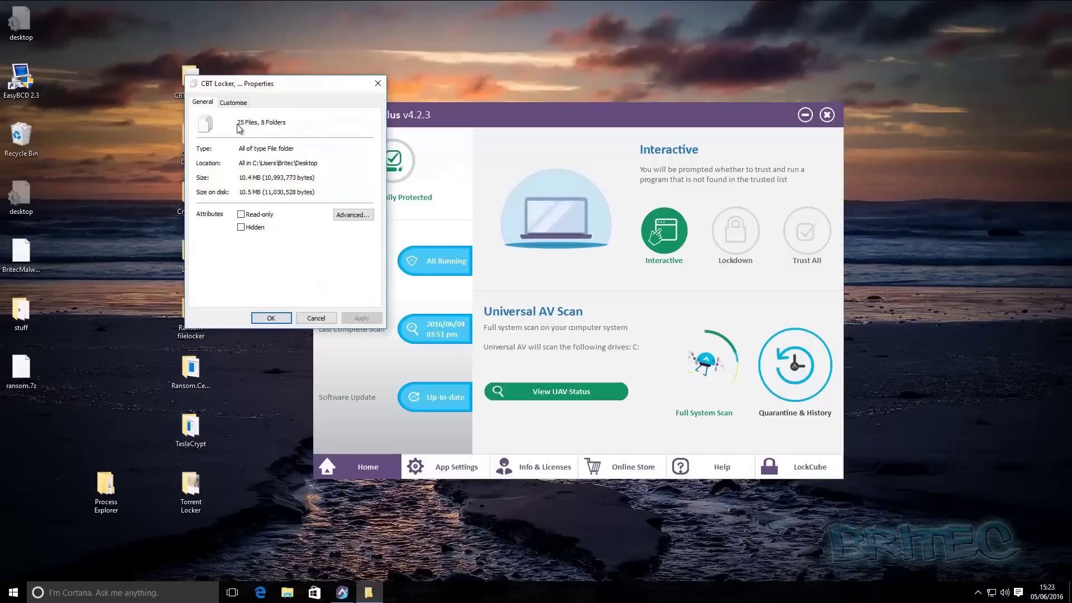
click(377, 83)
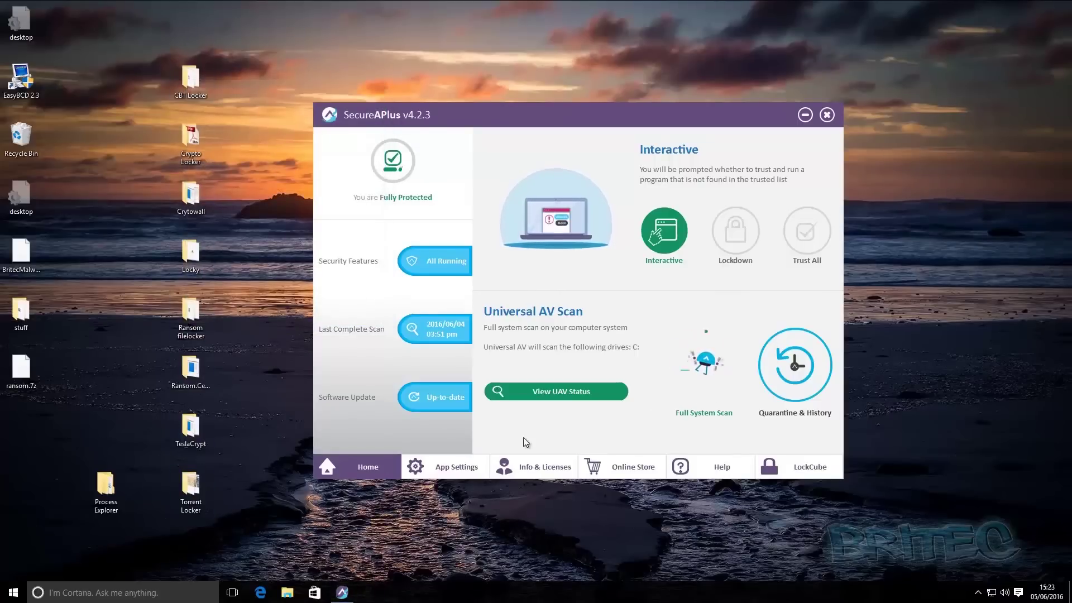
- Reselect all sample folders and start a SecureAPlus virus scan on them
drag(250, 520, 160, 52)
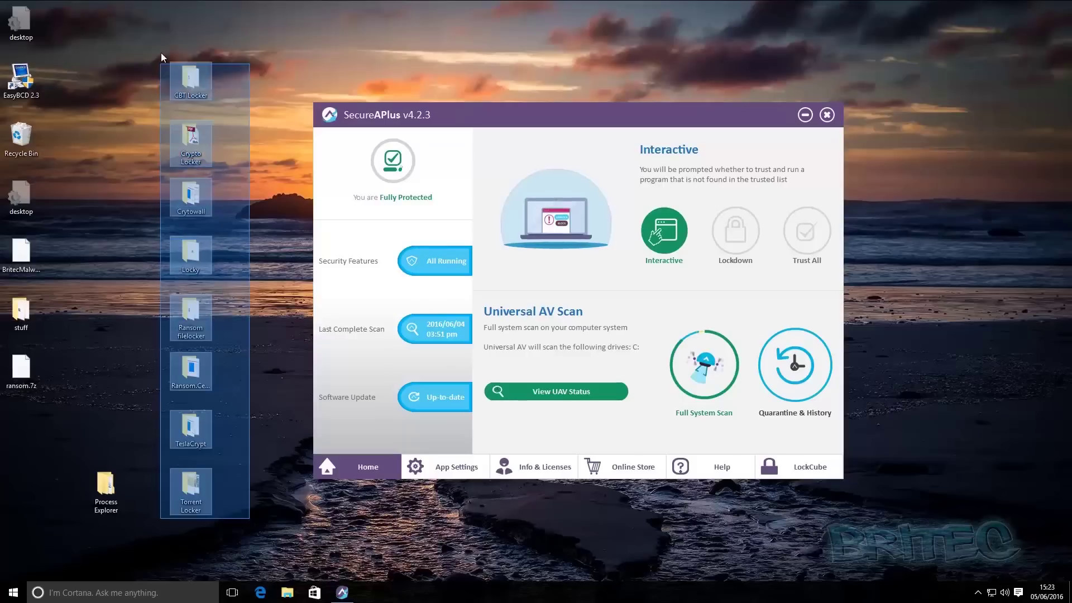
right_click(193, 83)
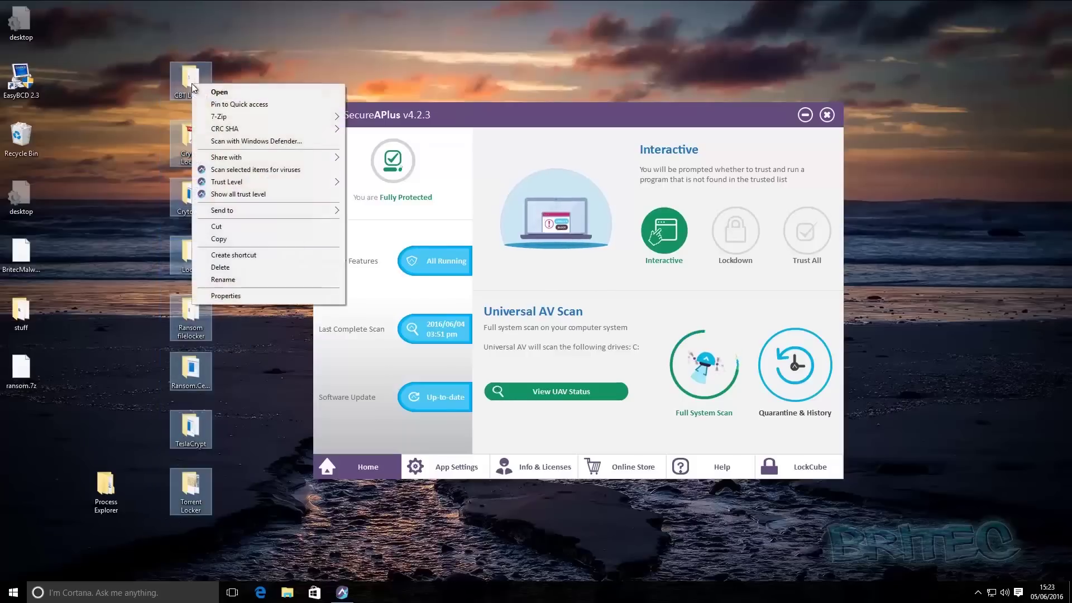
click(243, 170)
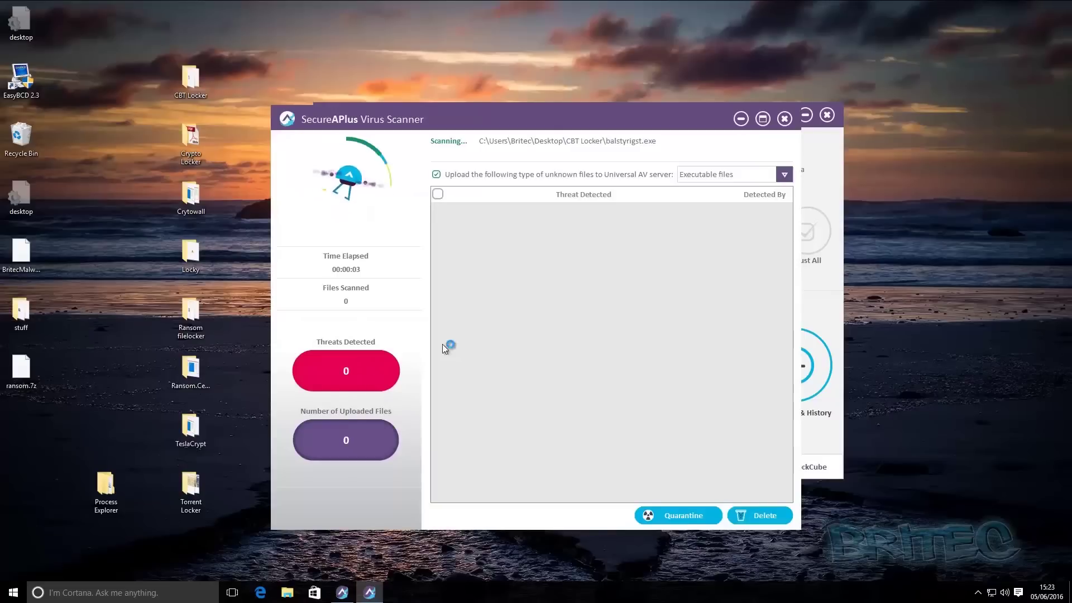
- Let the scan finish with 25 threats, close the results, and open CBT Locker
drag(552, 116, 590, 104)
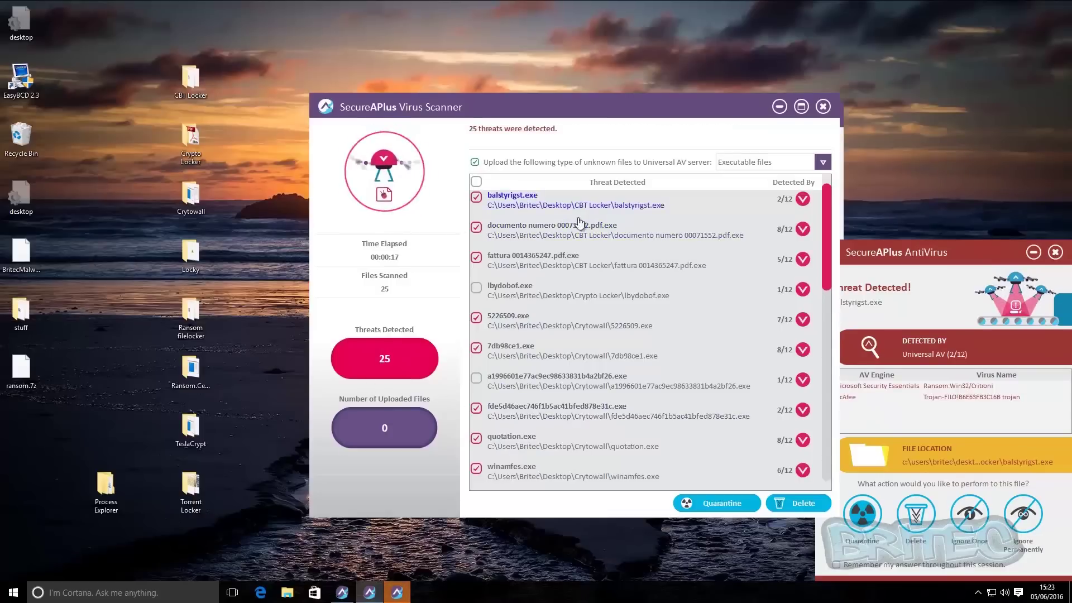
click(823, 107)
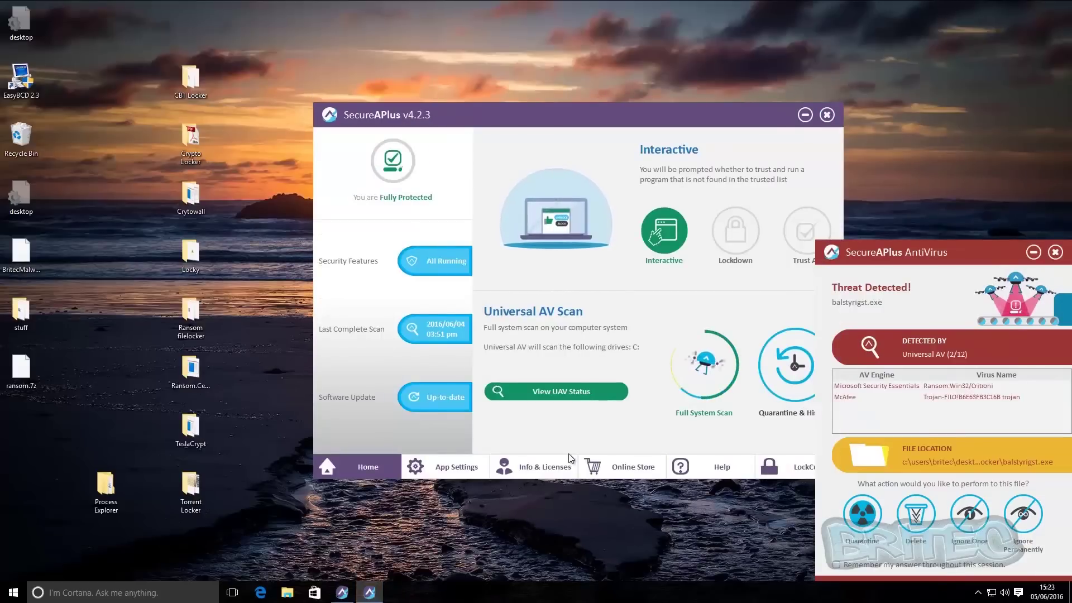
double_click(196, 86)
- Select the Balstyrigst sample in CBT Locker, minimise the folder, and dismiss the balstyrigst.exe alert
drag(356, 144, 454, 121)
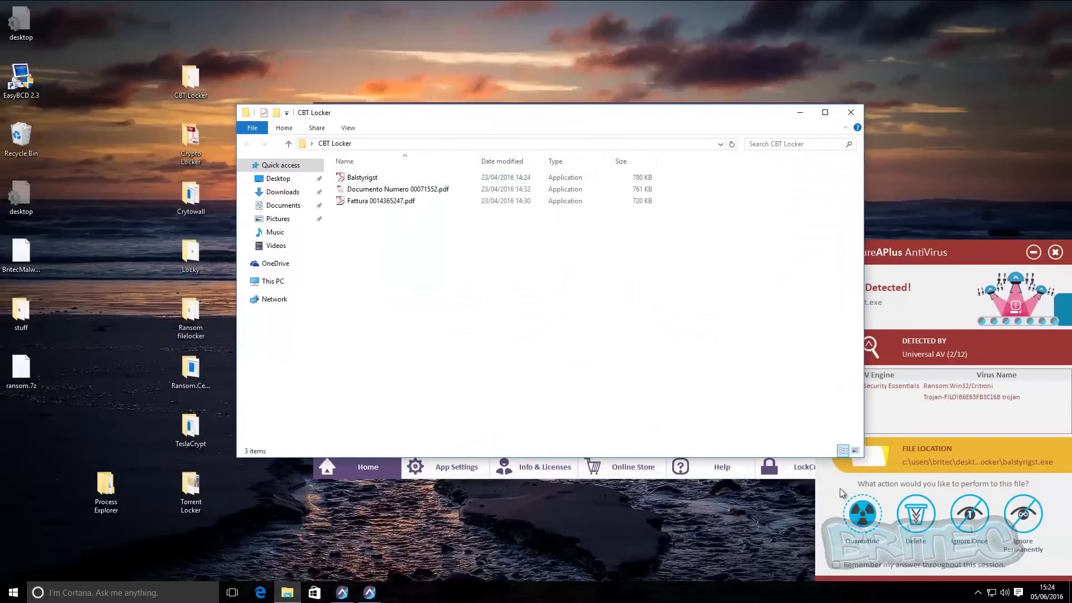
click(360, 179)
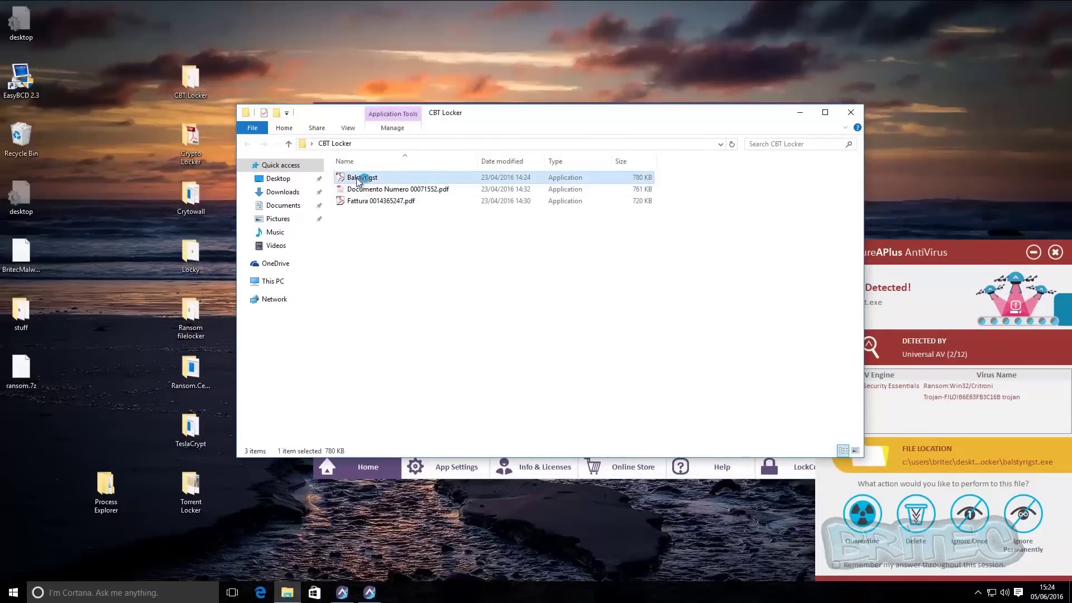
click(799, 112)
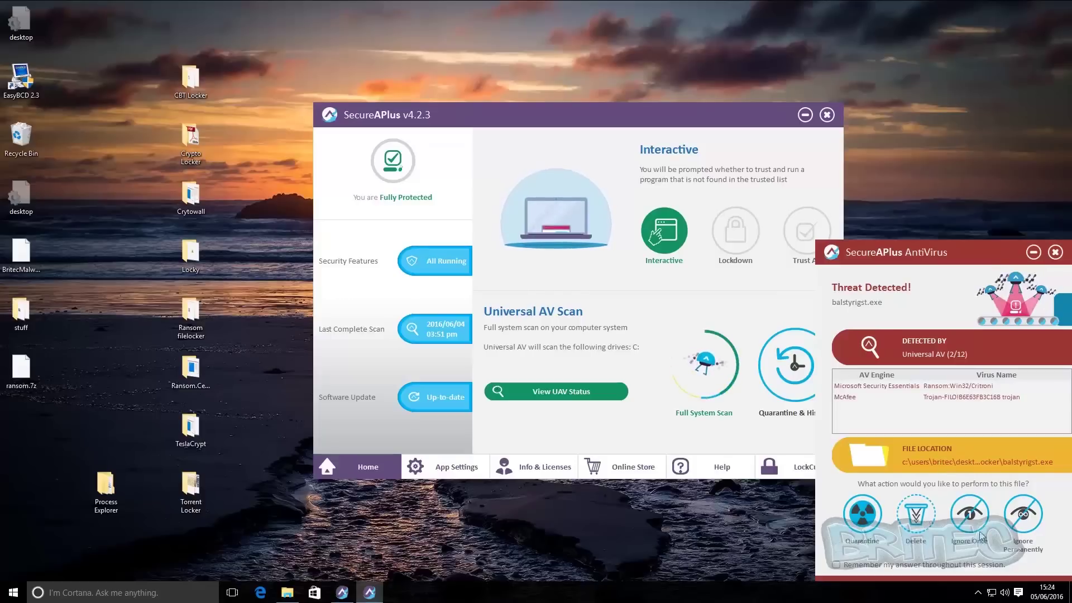
click(1024, 519)
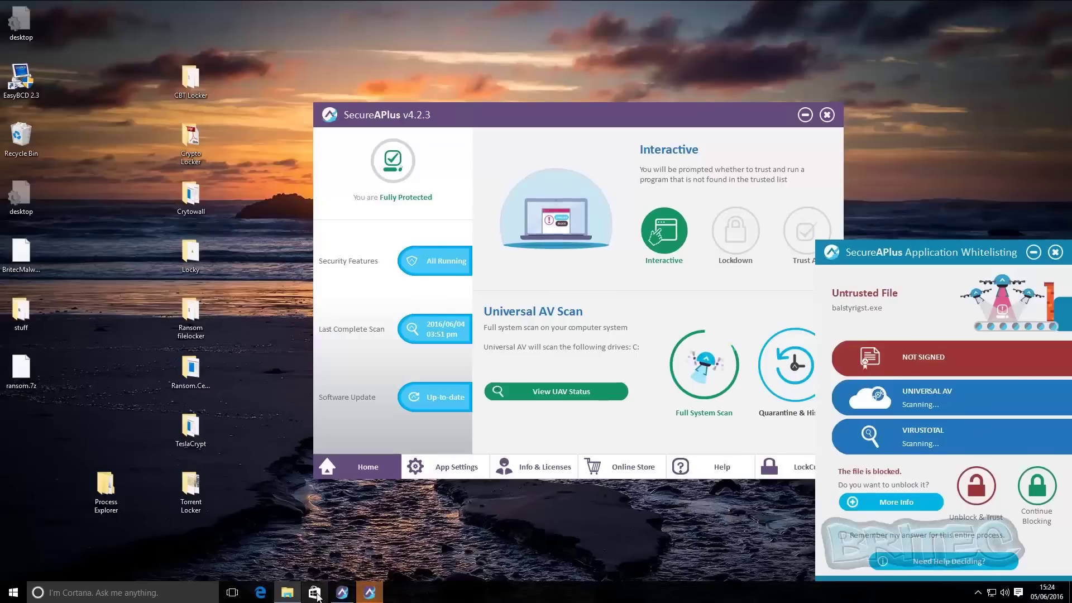
- Keep balstyrigst.exe blocked and dismiss the required-privilege error
click(285, 597)
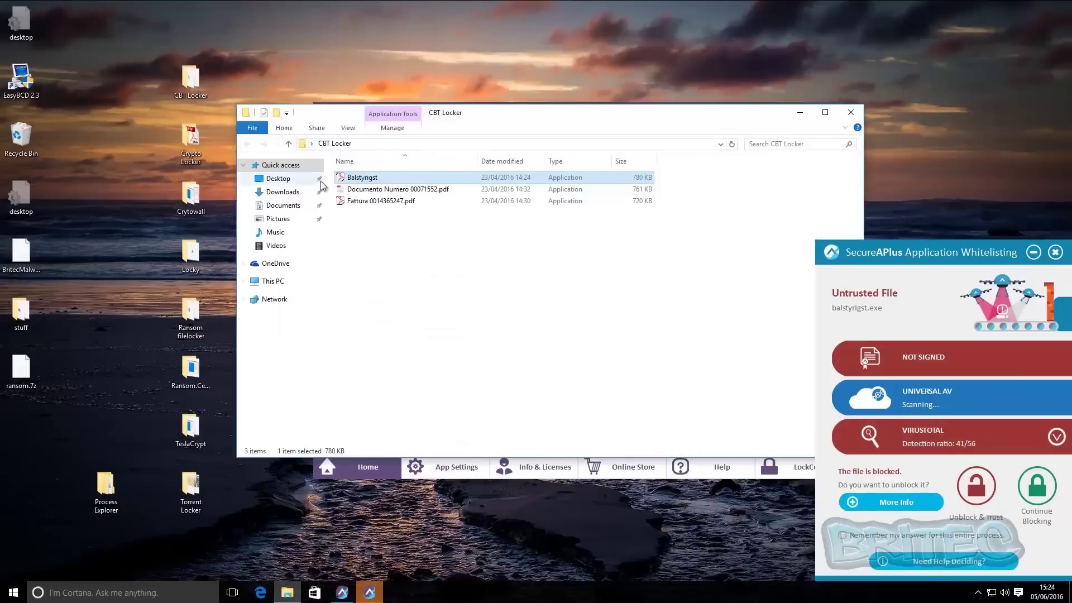
click(800, 112)
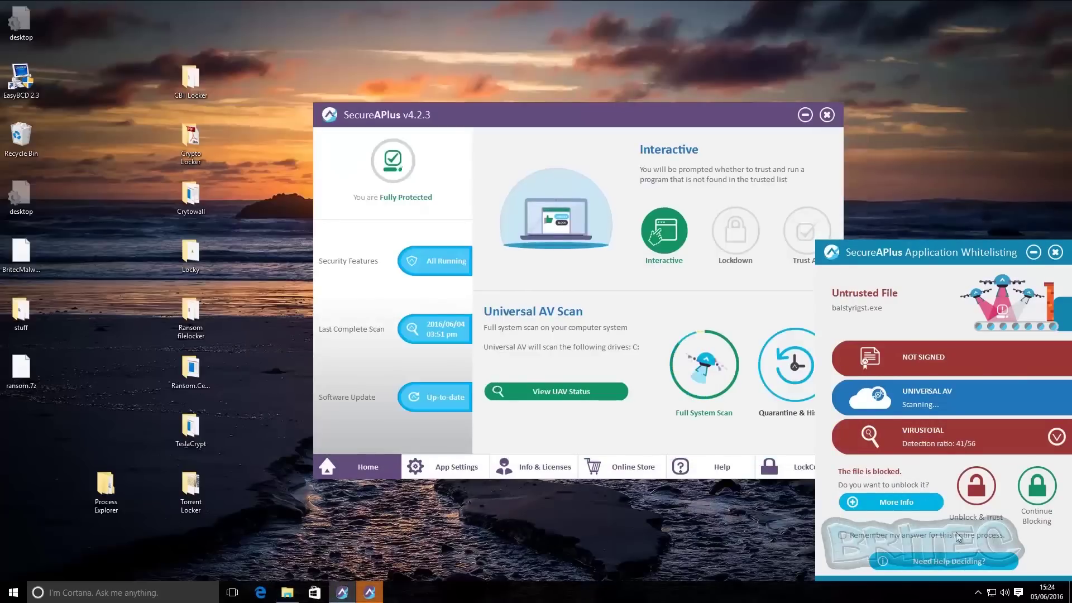
click(1036, 487)
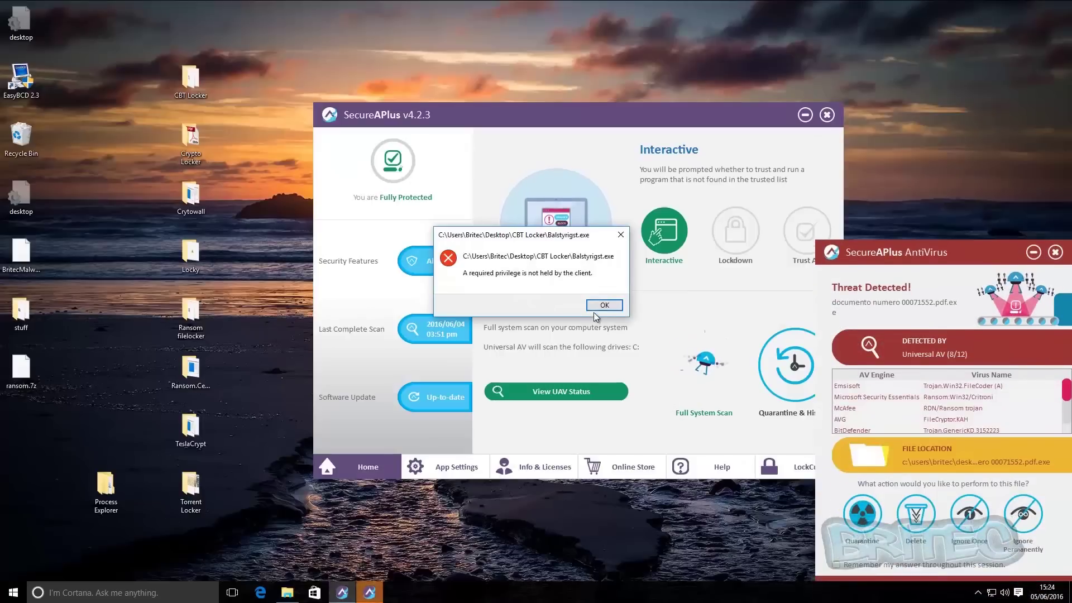
click(602, 307)
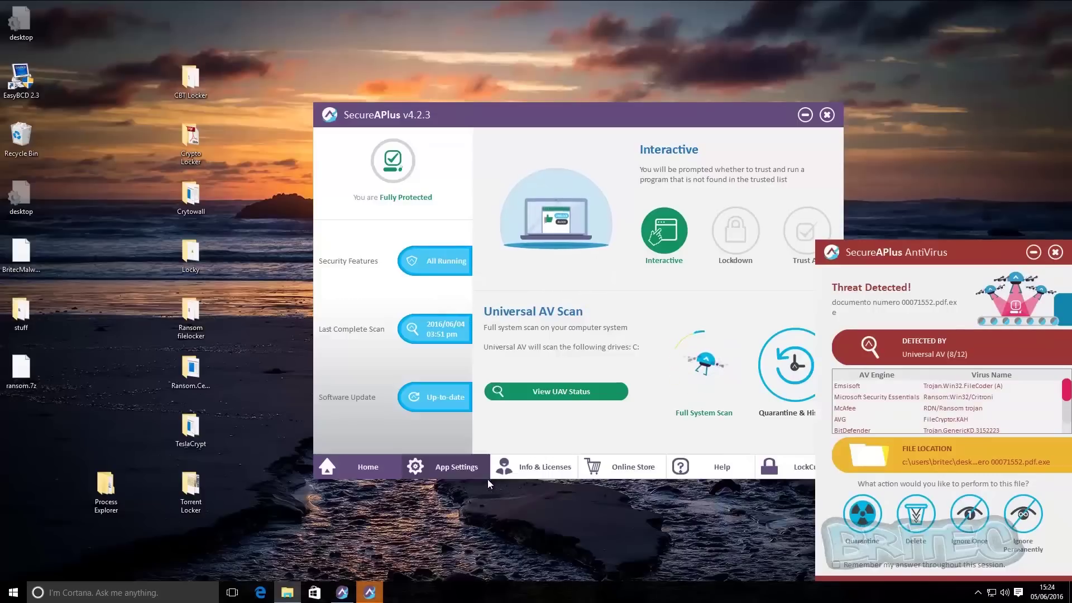
- Launch the Crypto Locker sample, dismiss its alert, keep lbydobof.exe blocked, then open Crytowall
double_click(192, 144)
click(371, 195)
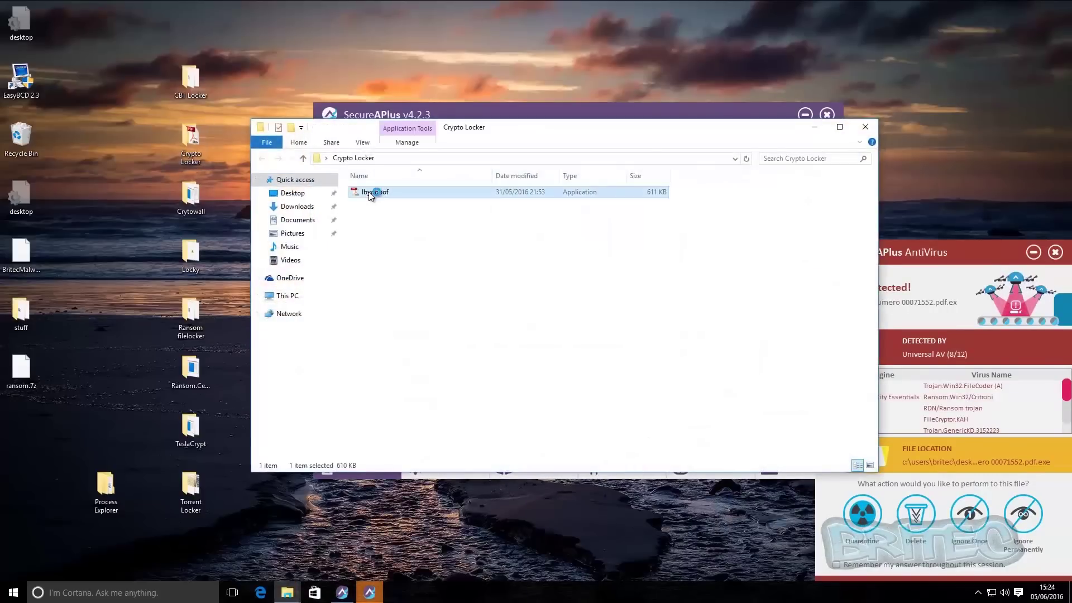
click(815, 126)
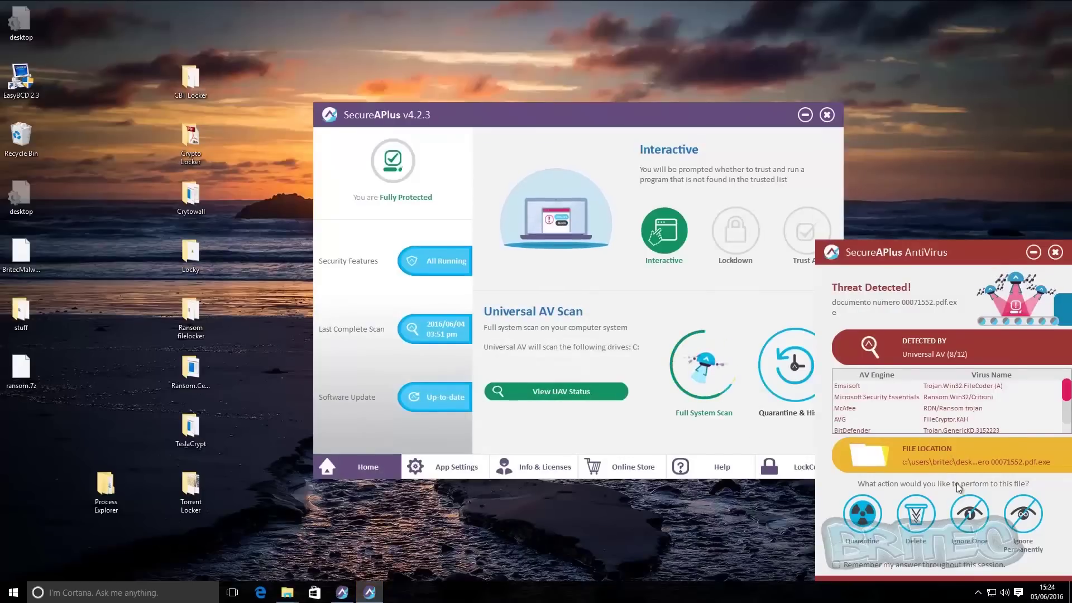
click(1055, 252)
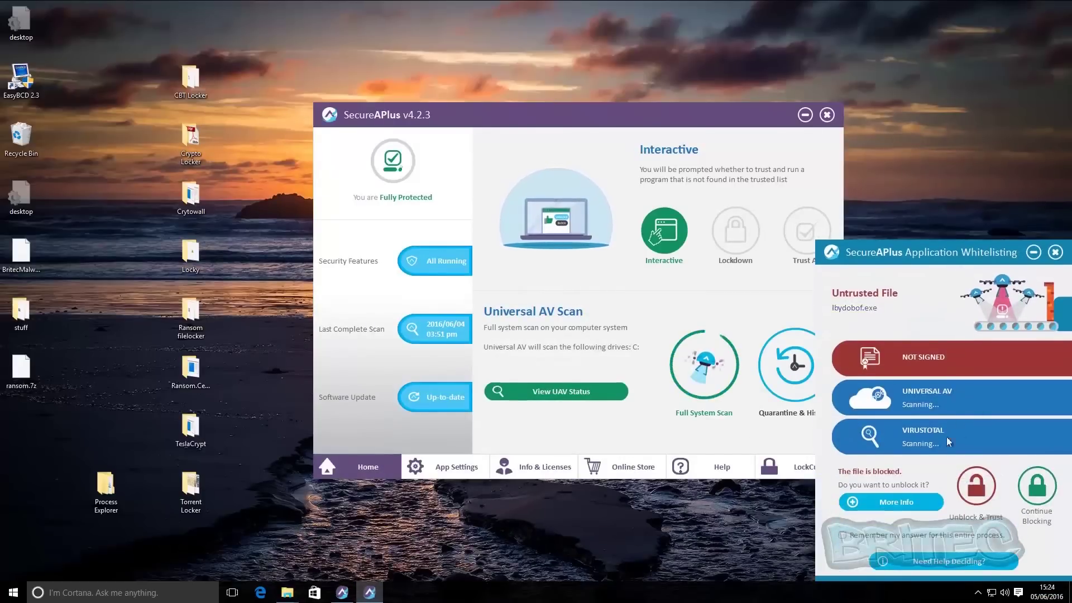
click(1037, 486)
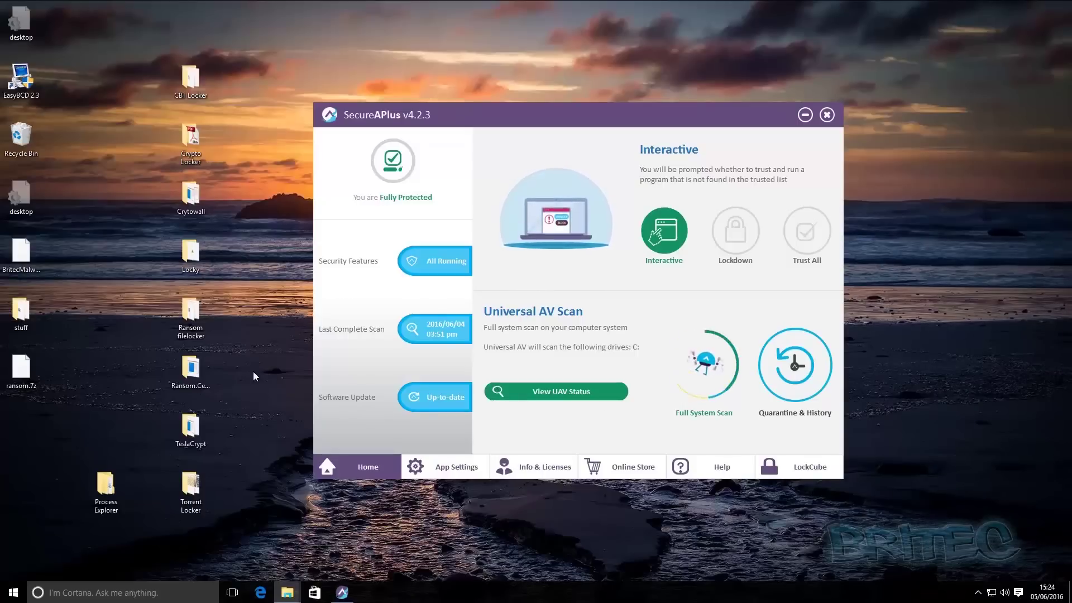
double_click(191, 197)
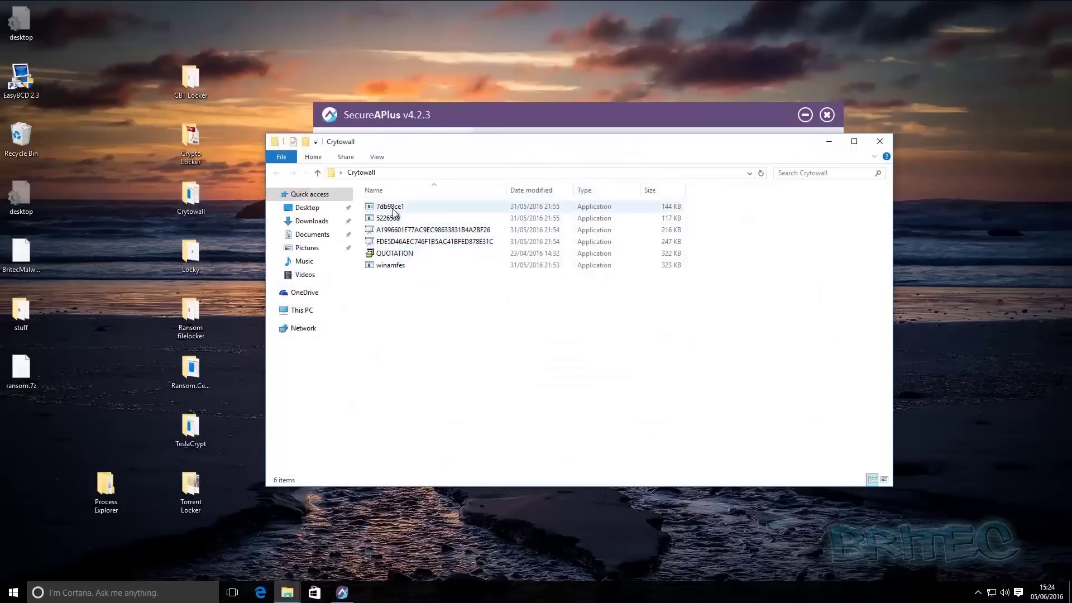
- Try running winamfes and the FDE5D46 sample, dismiss the errors, and close Crytowall and the fattura alert
click(390, 267)
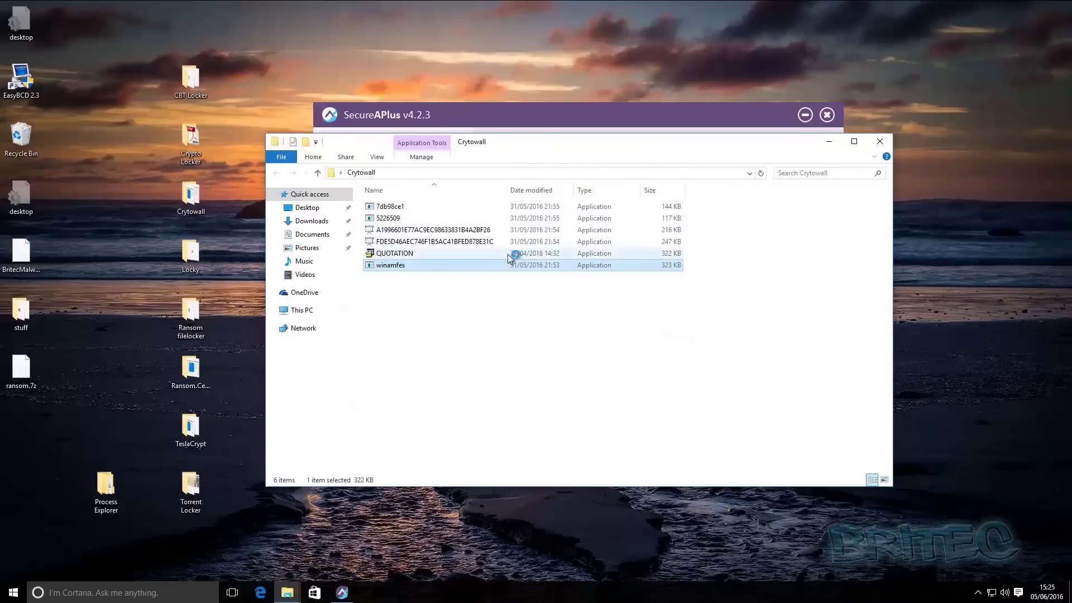
click(408, 243)
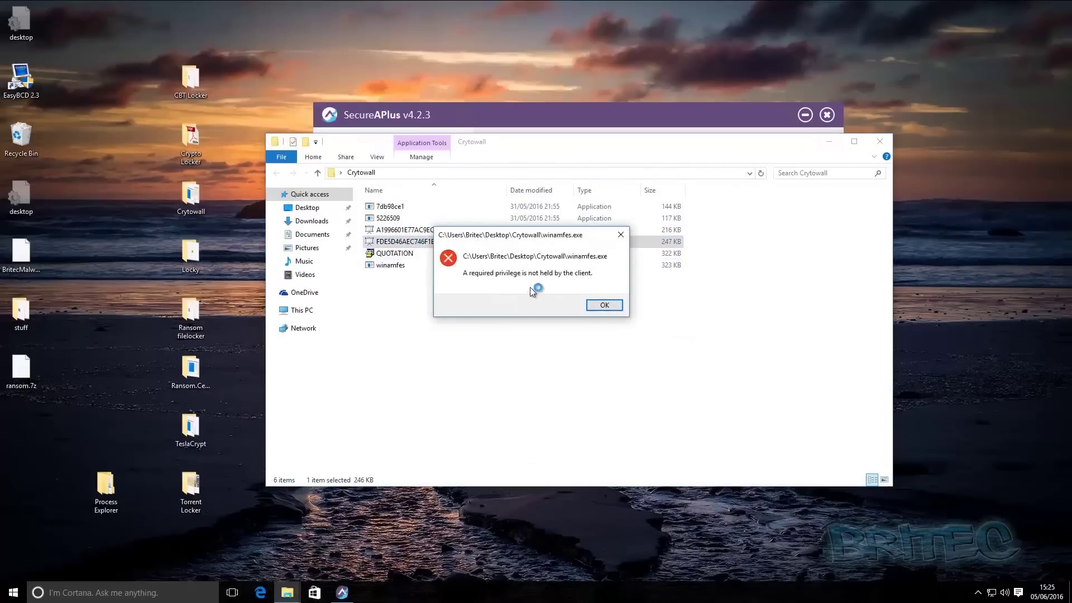
click(598, 308)
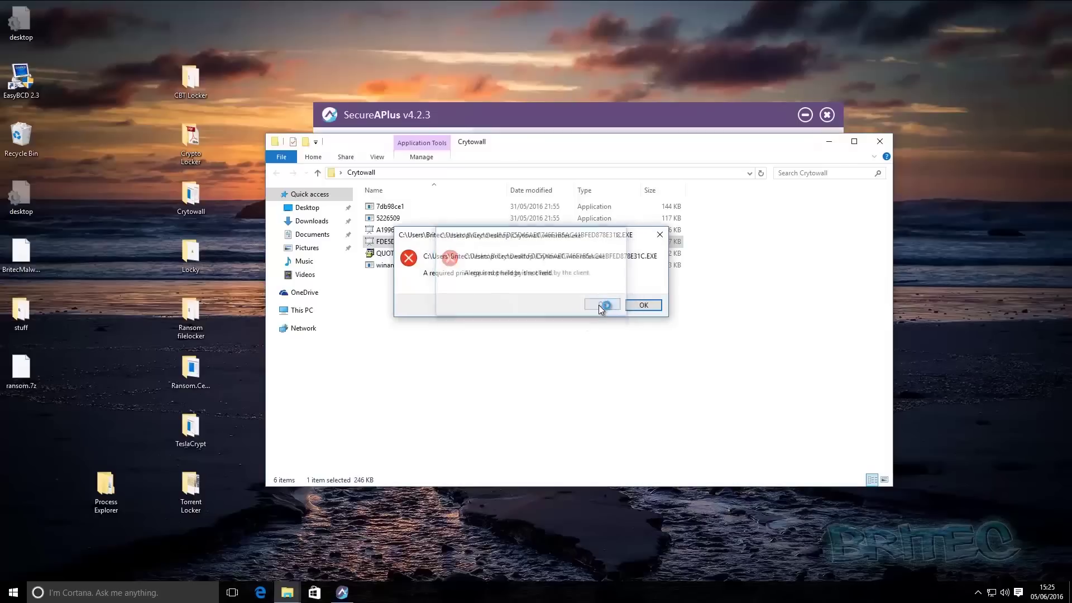
click(647, 306)
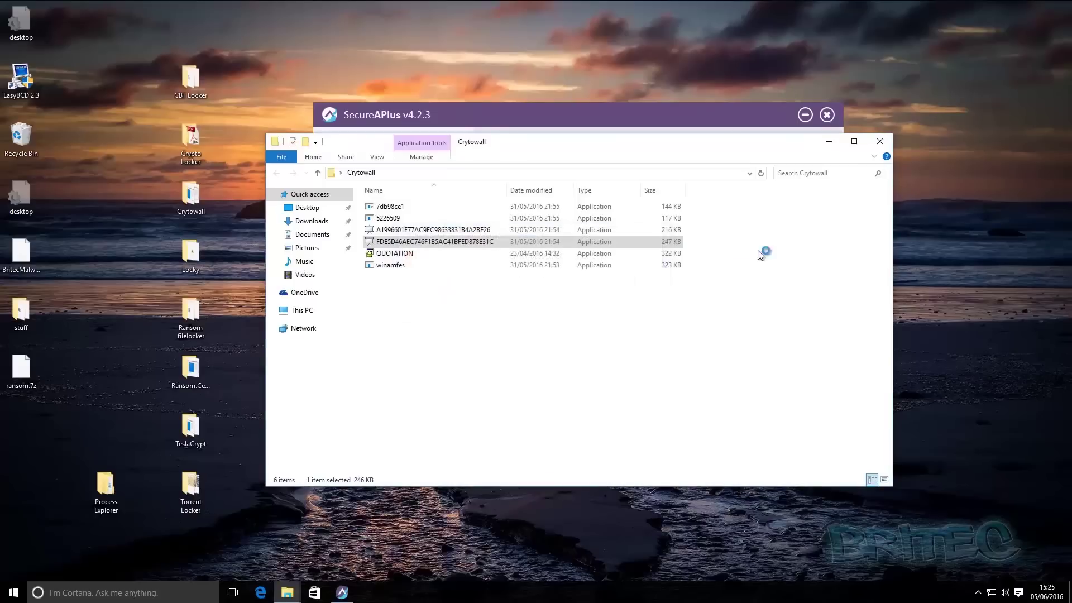
click(878, 142)
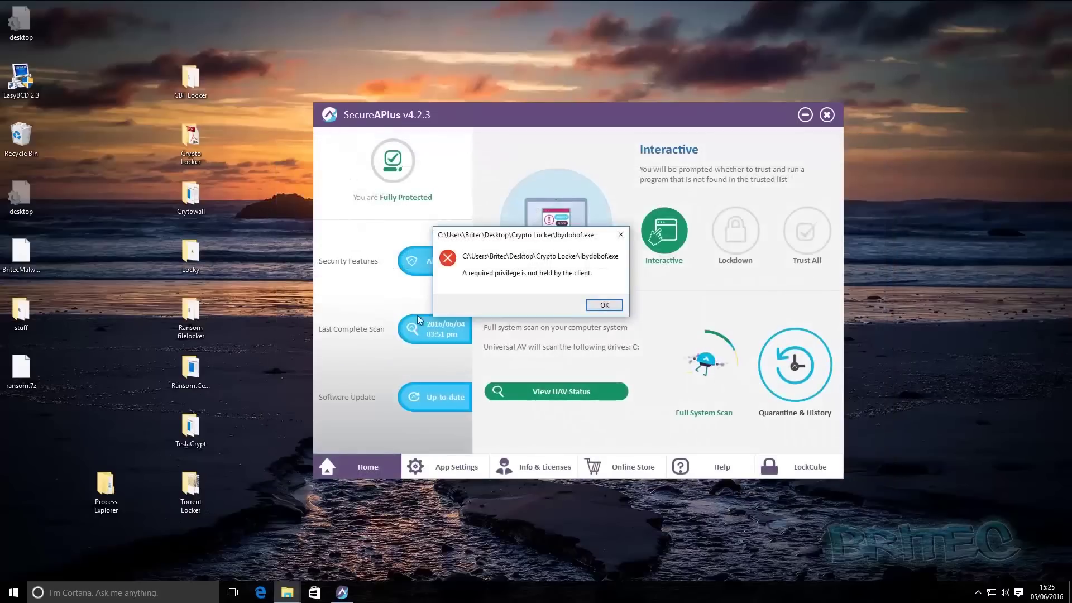
click(606, 306)
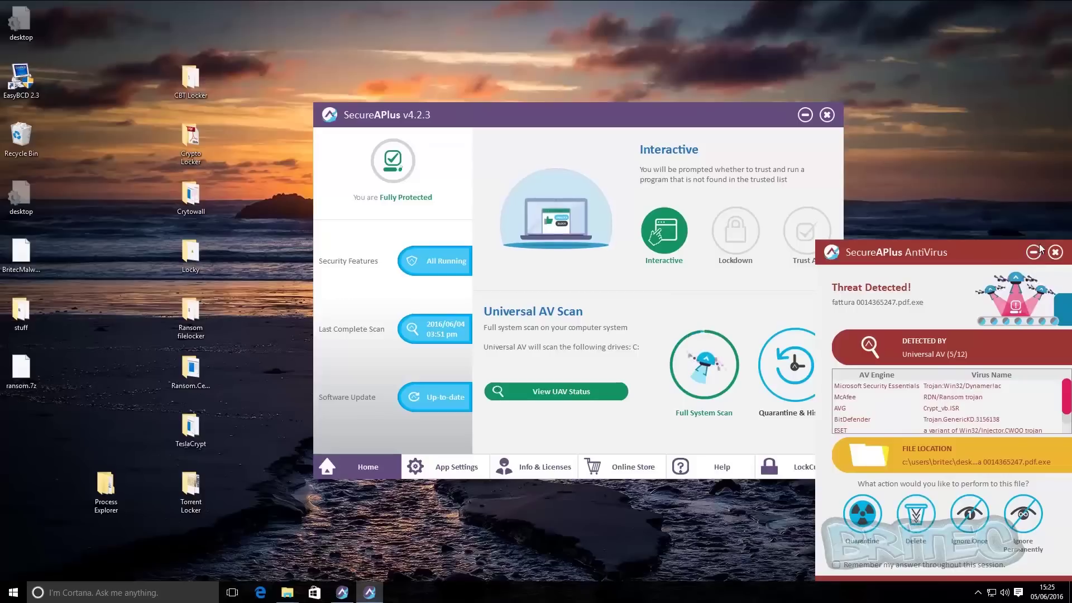
click(1056, 251)
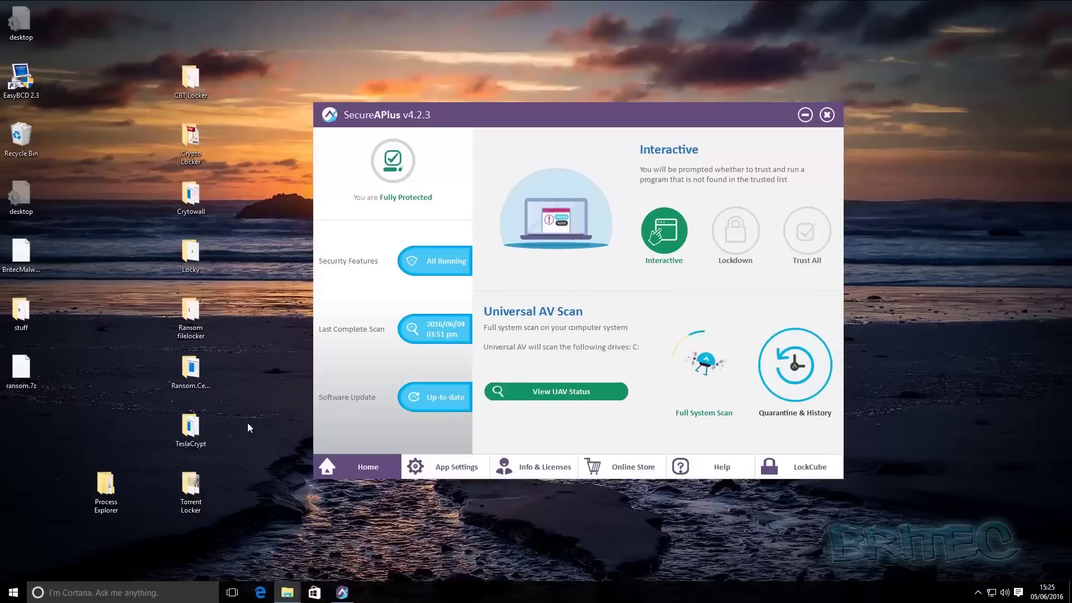
- Try running the Ransom.Cerber sample, dismiss its privilege error, and close that folder
double_click(192, 372)
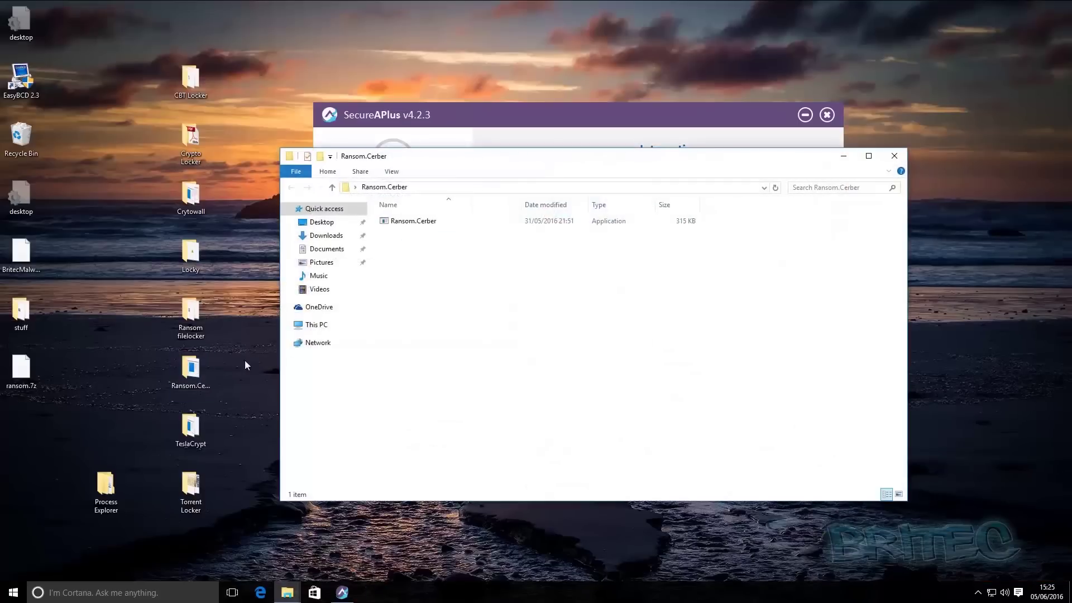
double_click(424, 224)
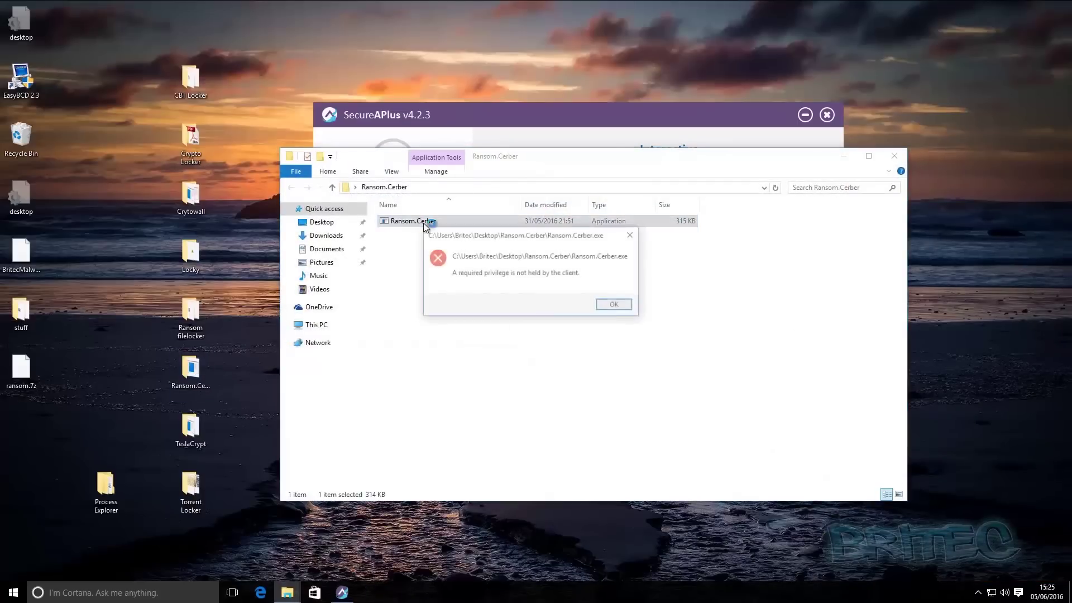
click(612, 306)
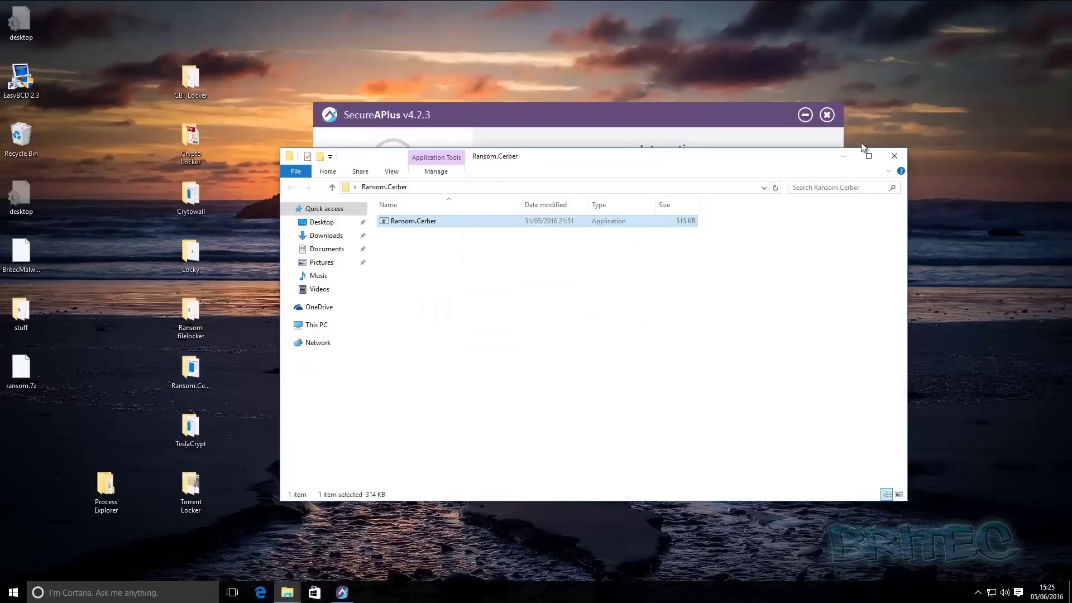
click(894, 157)
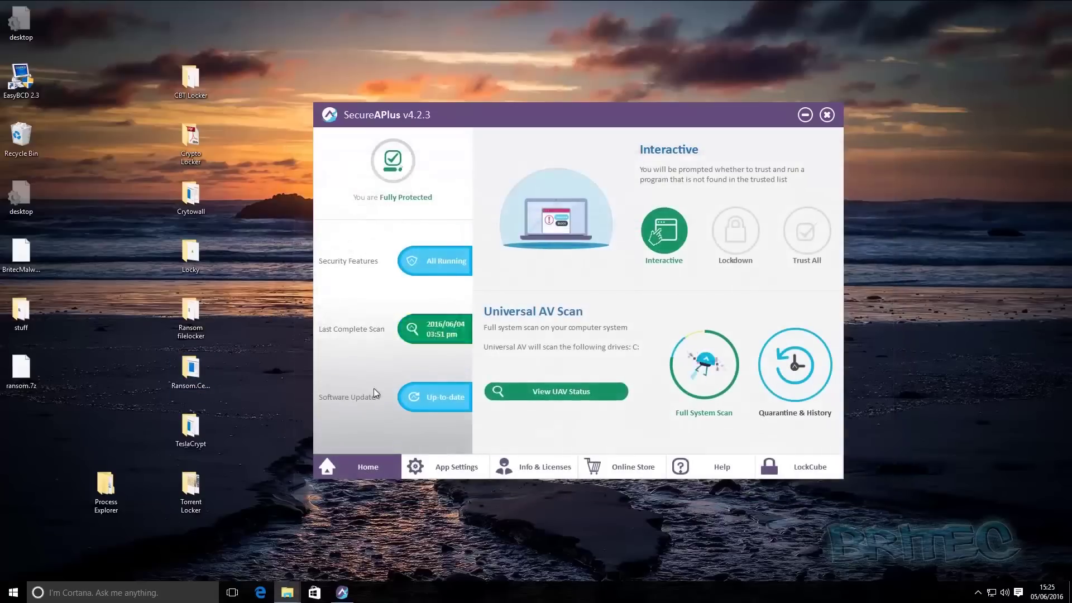
- In the TeslaCrypt folder, try running the 80 (3) sample and dismiss its error and threat alert
double_click(191, 429)
double_click(415, 283)
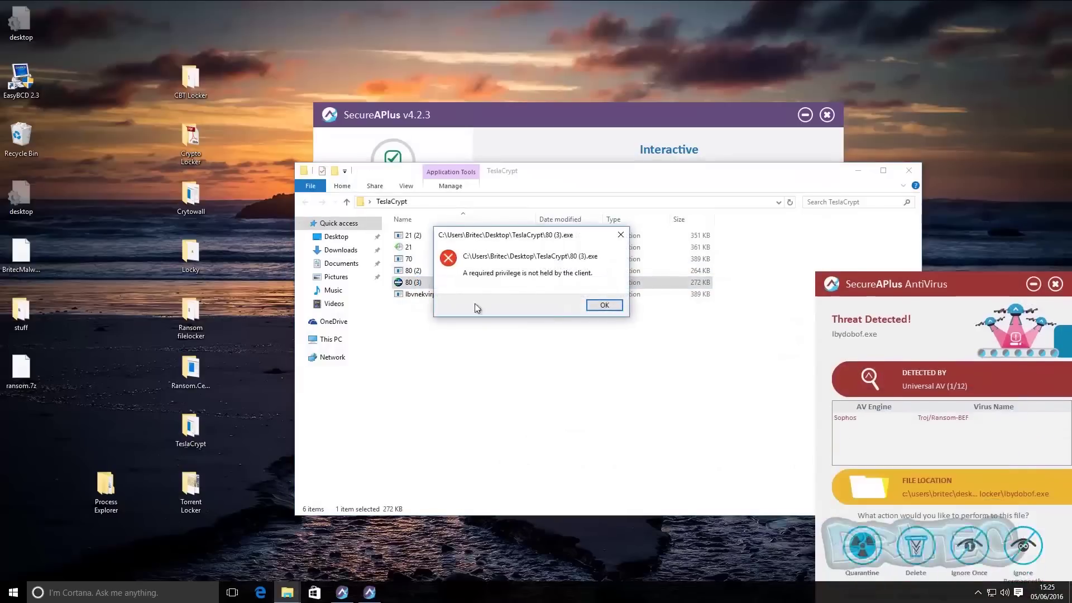
click(605, 306)
click(957, 311)
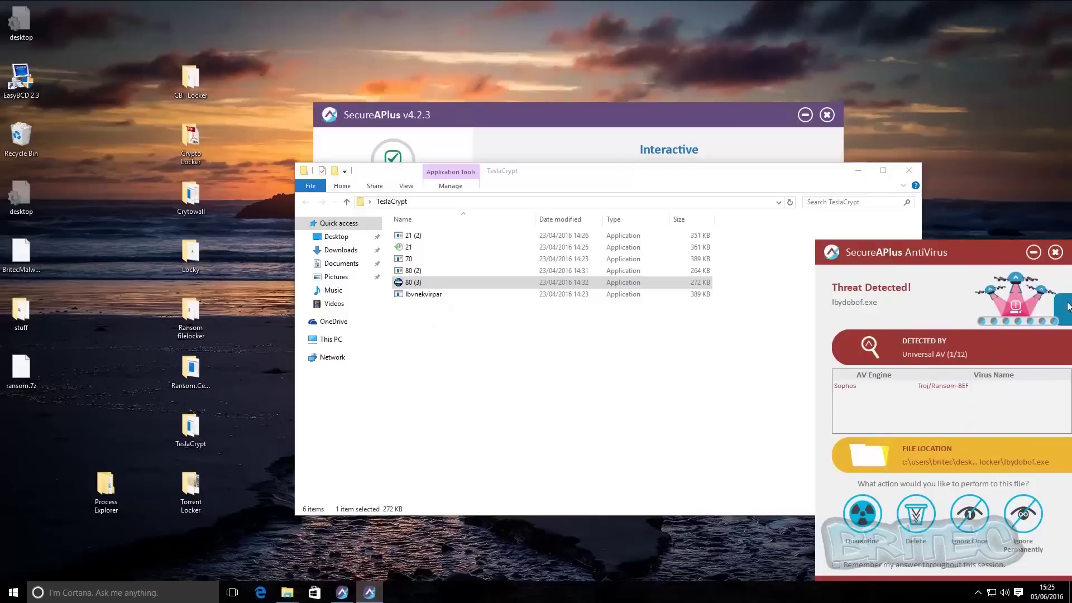
click(1057, 252)
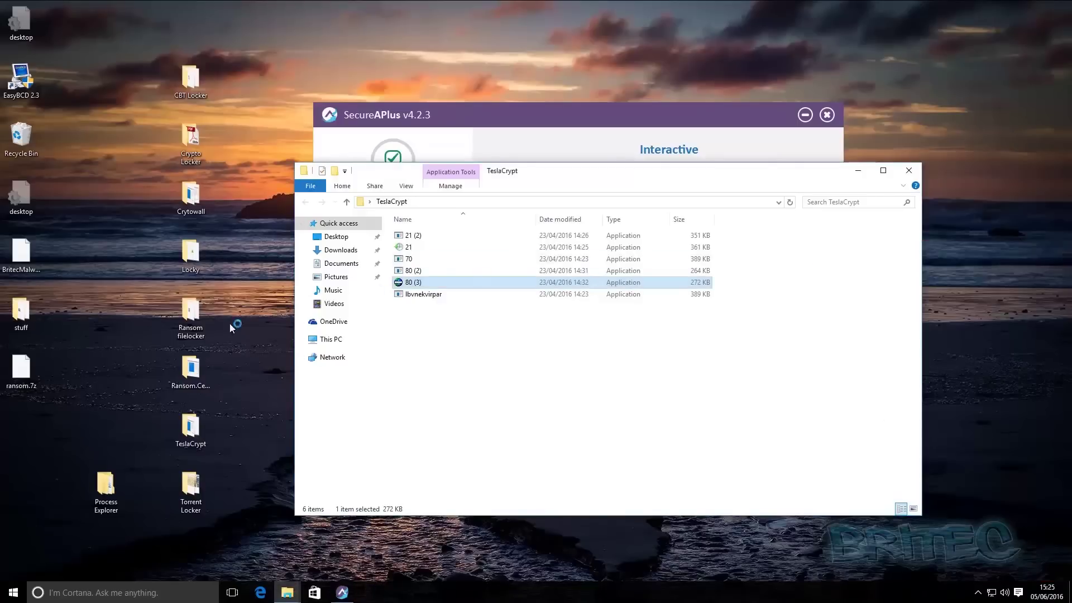
- Try running the 80 (2), 70, 21 (2) and lbvnekvirpar samples, dismissing each error, then close TeslaCrypt
double_click(411, 270)
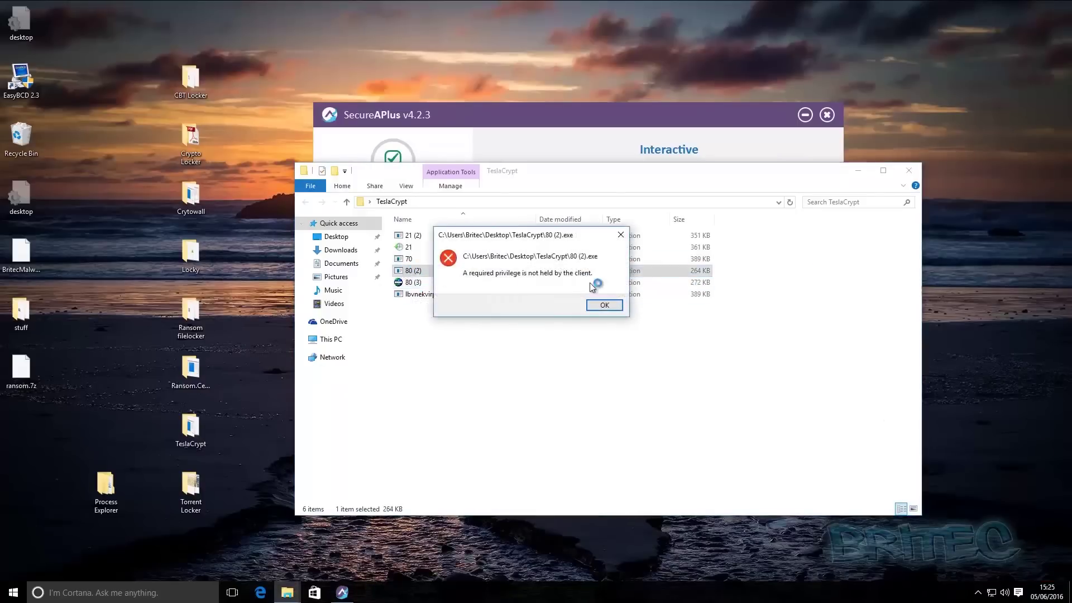
click(601, 309)
key(Up)
key(Return)
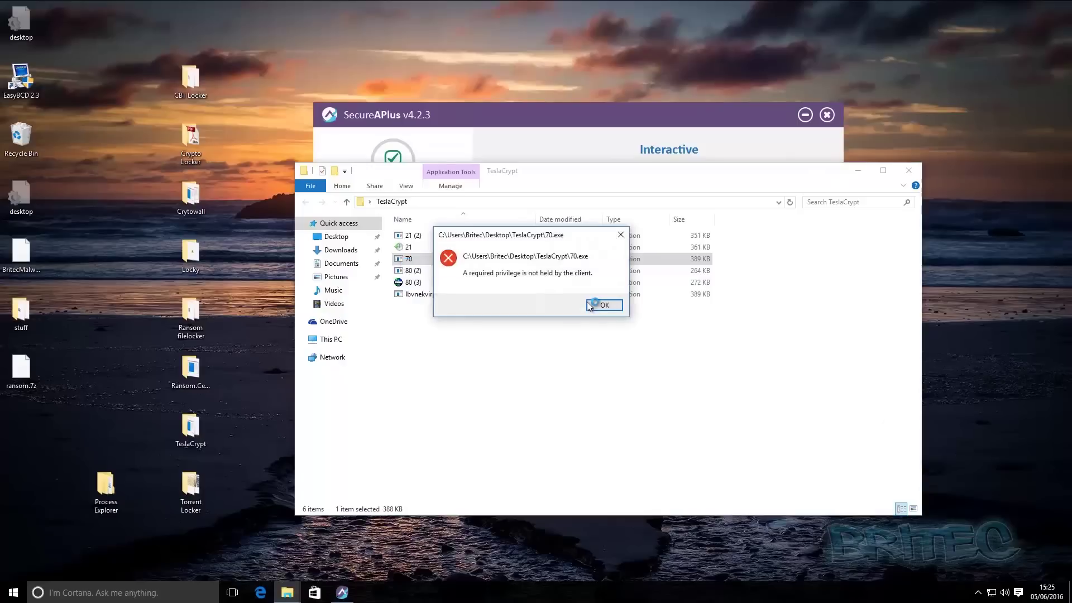
click(590, 307)
key(Up)
key(Up)
key(Return)
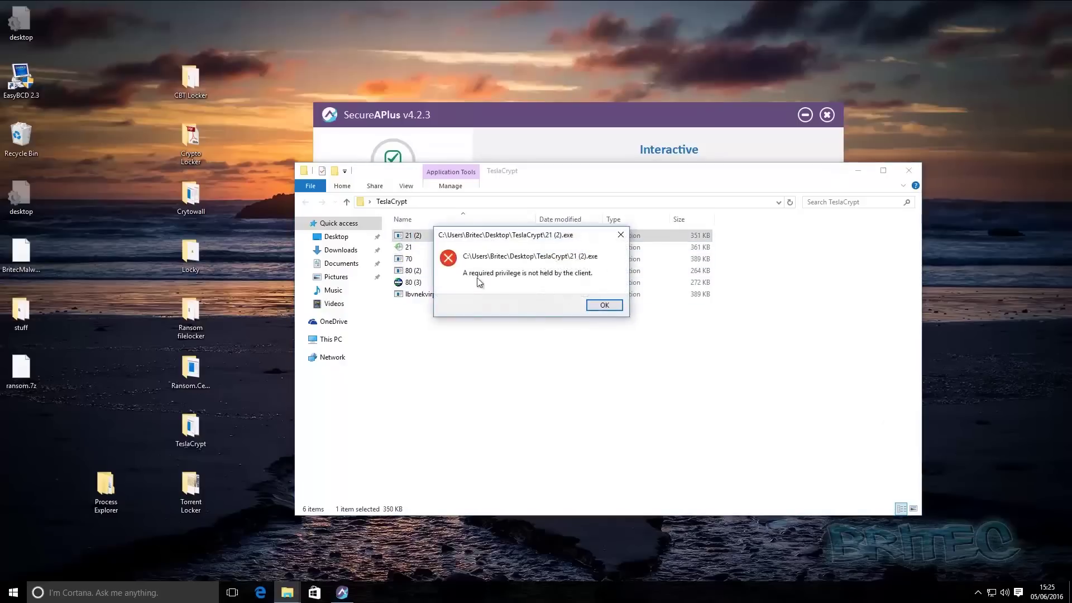
click(609, 305)
double_click(423, 294)
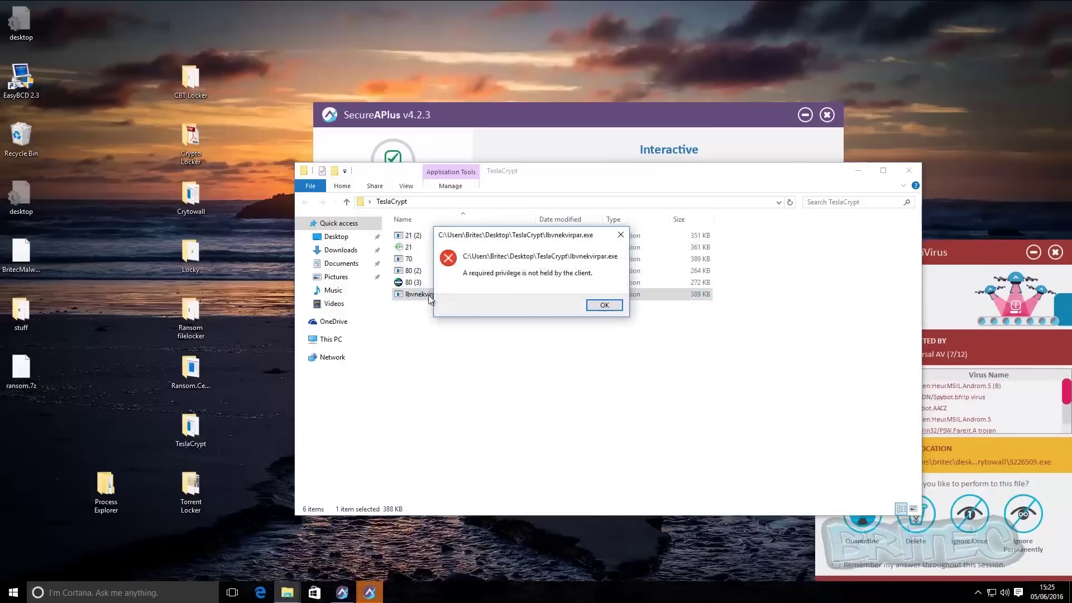
click(602, 309)
click(909, 172)
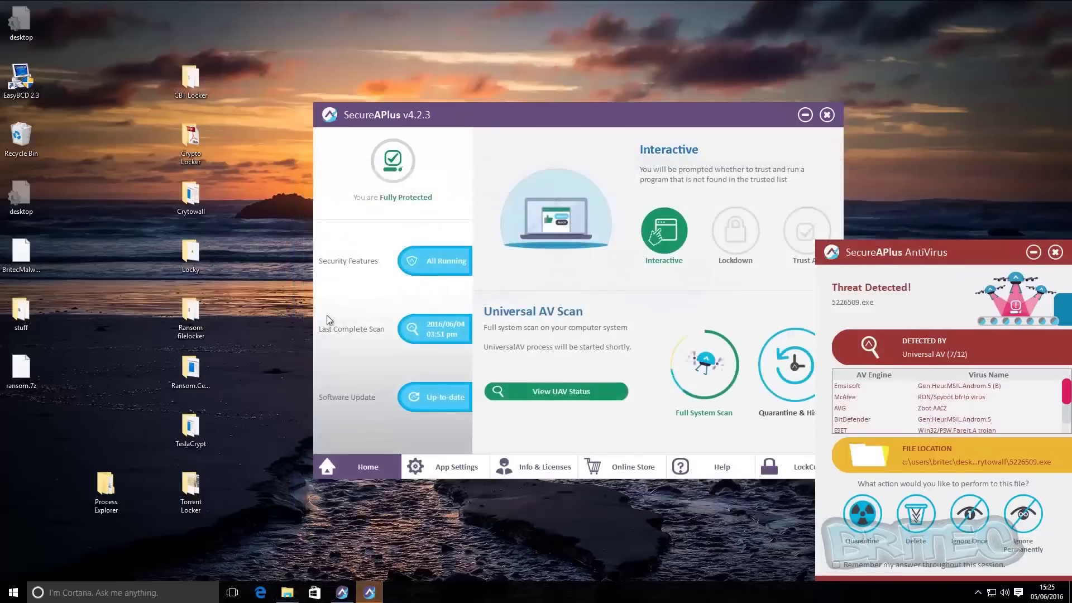
- Try running DHL_Versandschein_3398, informacion_12329 and spedizione_12985, dismissing each error, then close the folder and alert
double_click(192, 479)
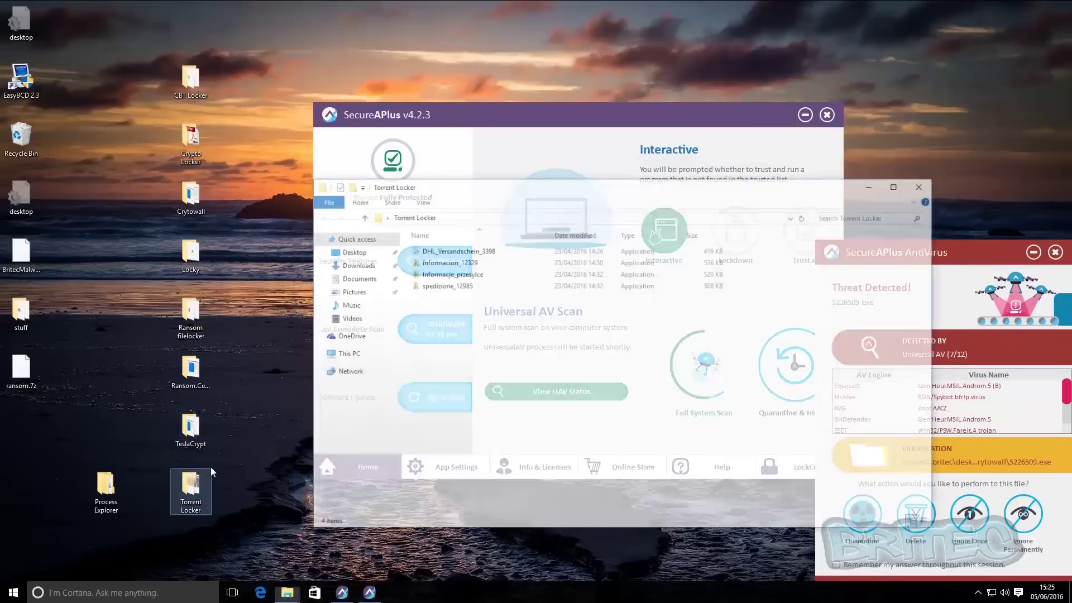
double_click(469, 250)
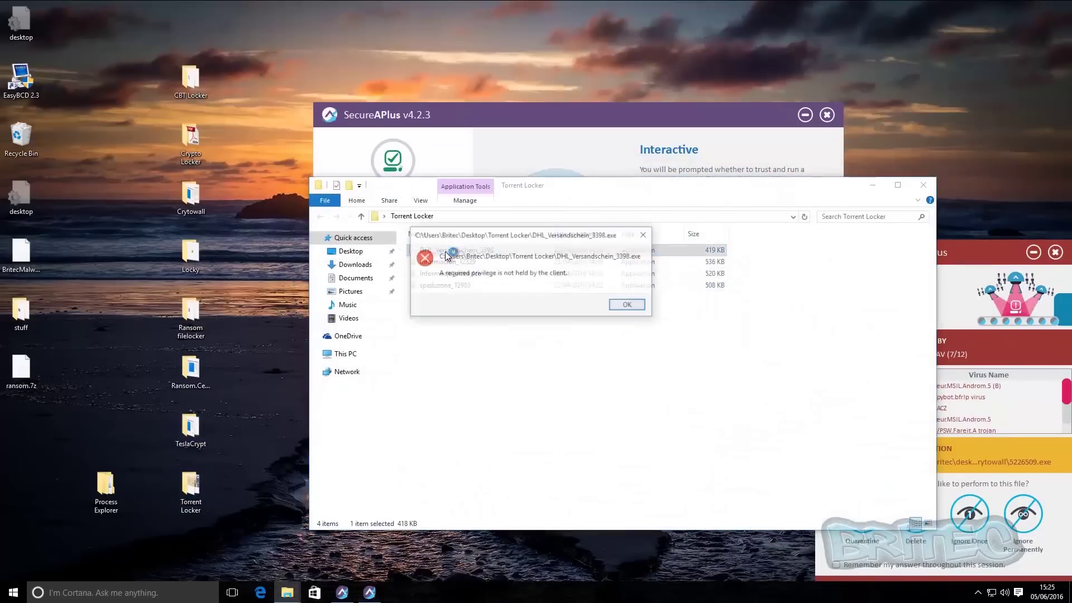
click(621, 307)
double_click(456, 261)
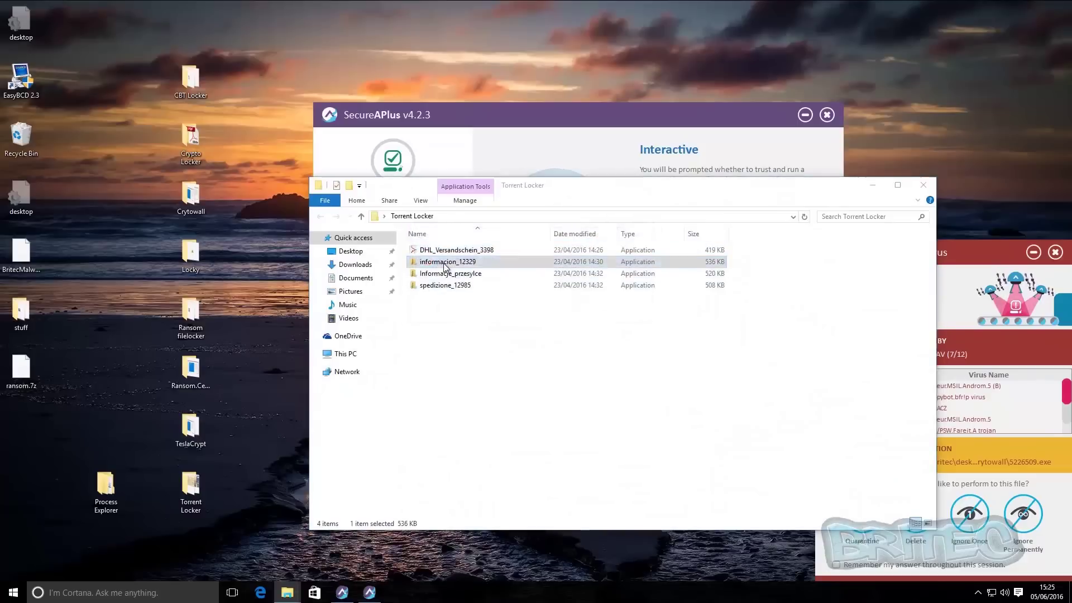
click(620, 306)
double_click(440, 285)
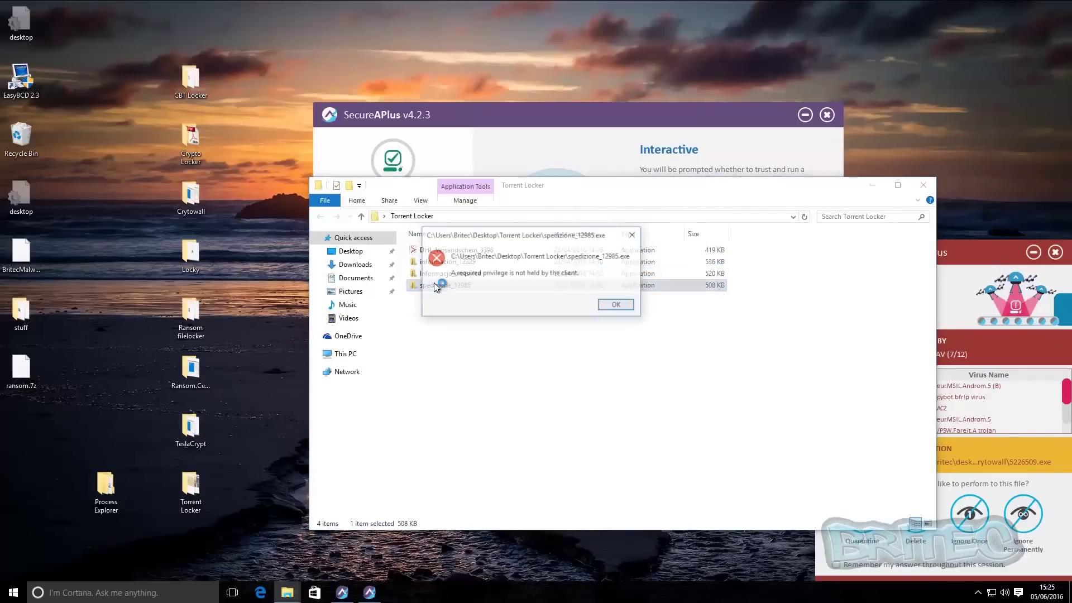
click(620, 306)
click(926, 186)
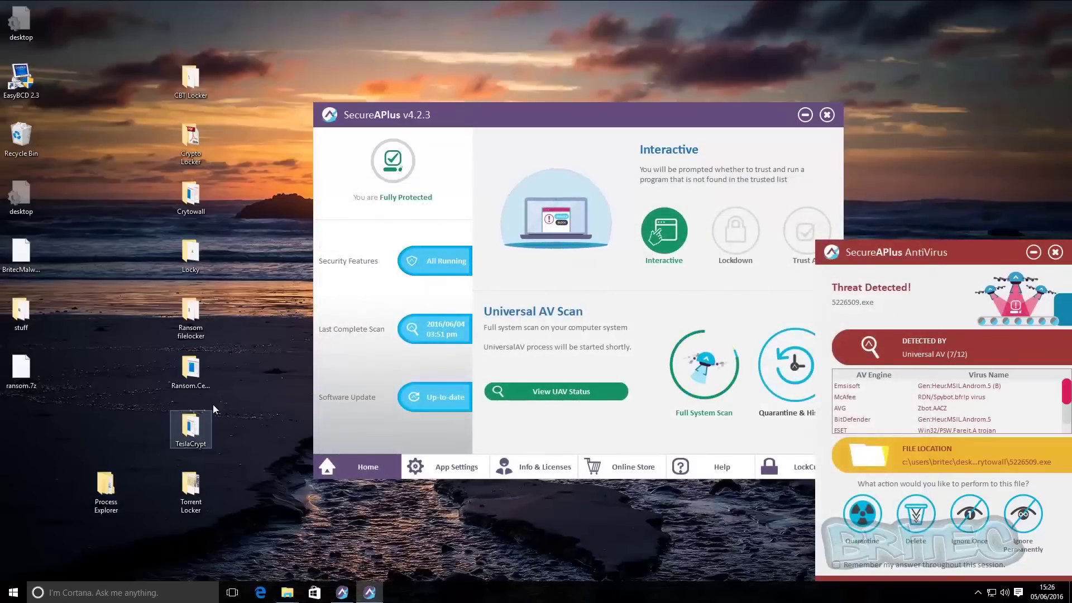
click(1056, 252)
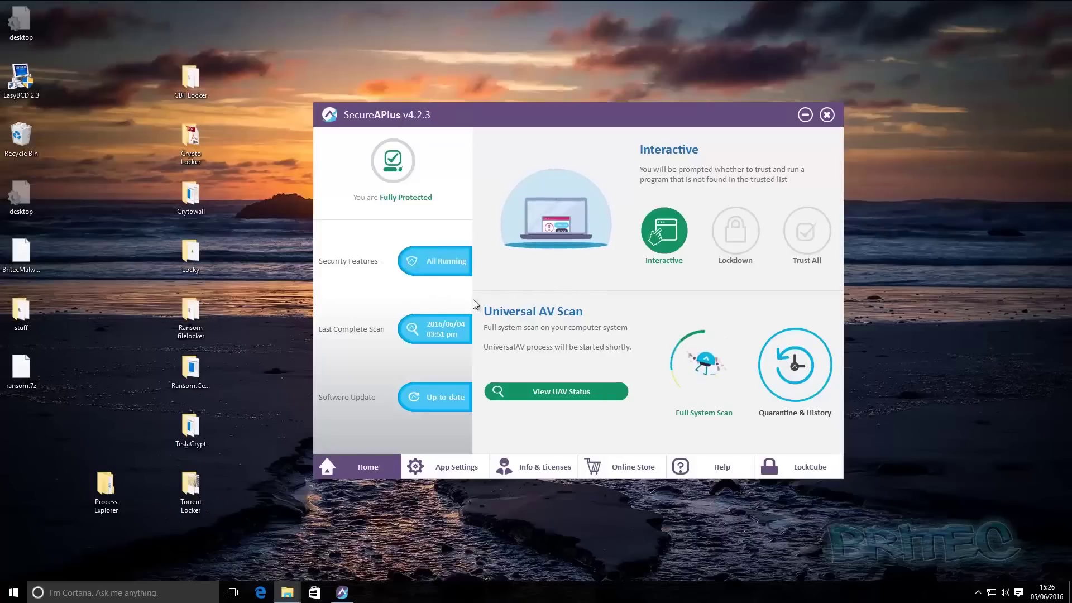
- Run the first CBT Locker sample, close the folder and 7db98ce1.exe alert, then select all sample folders
double_click(186, 82)
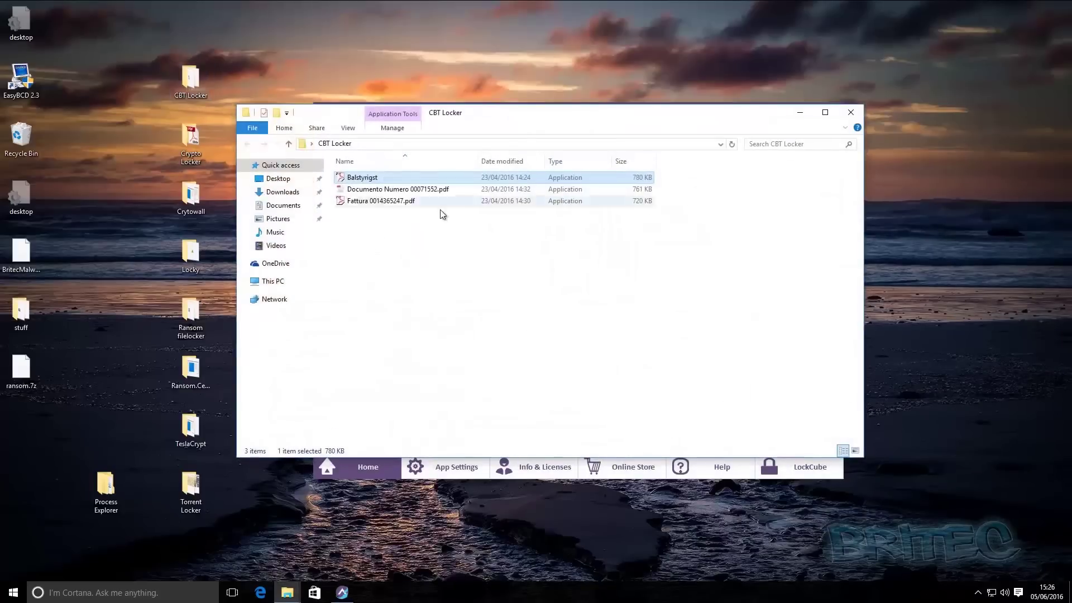
click(364, 181)
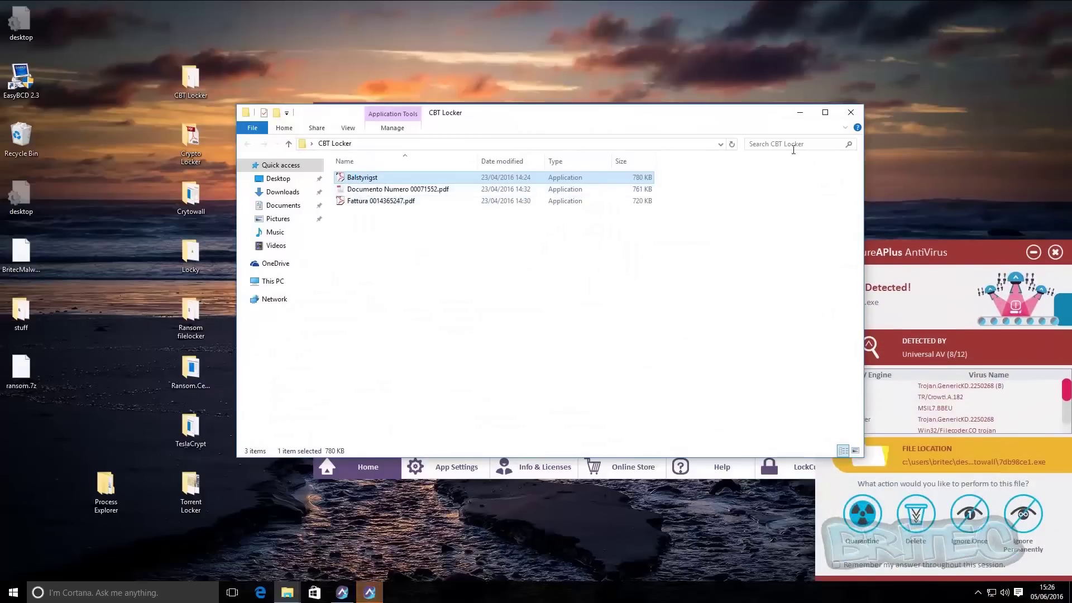
click(850, 113)
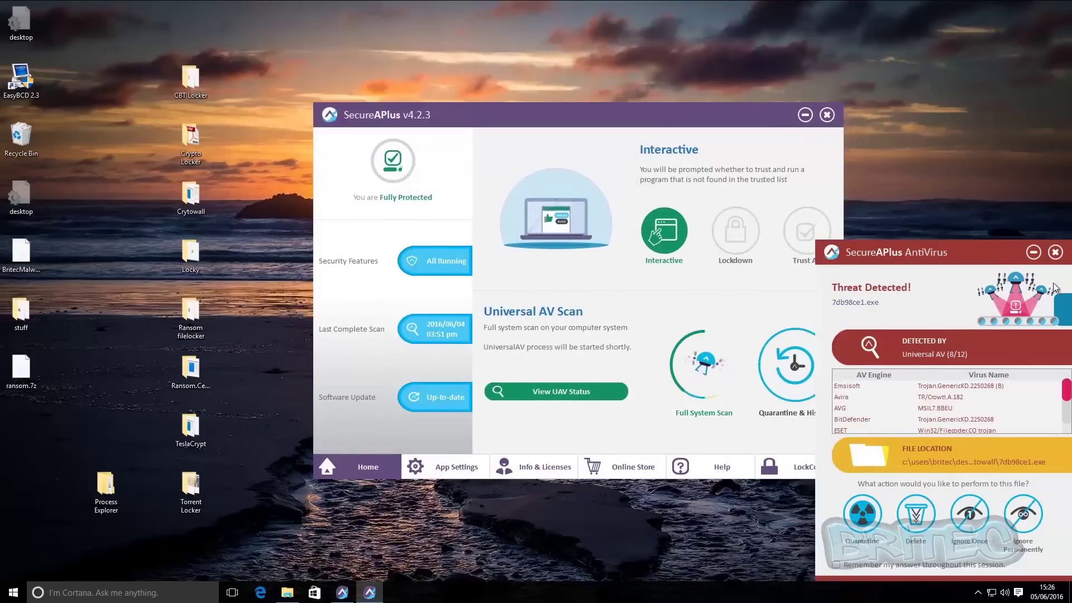
click(1055, 252)
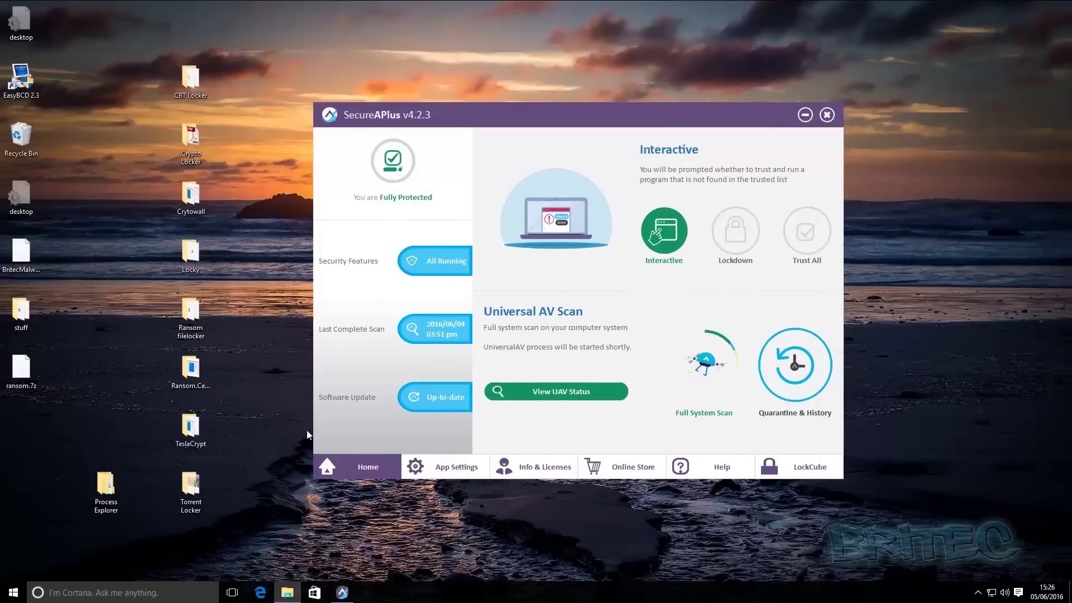
drag(246, 511, 182, 68)
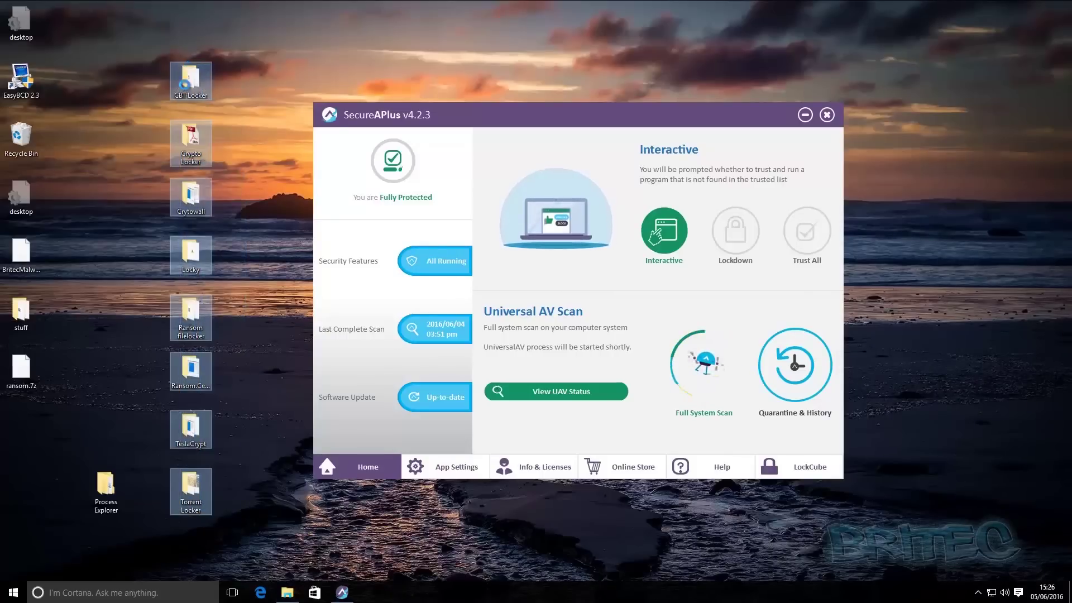
- Delete the selected sample folders, dismiss the path-not-found error, and close the 8633831b4a2bf26.exe threat alert
right_click(184, 82)
click(216, 270)
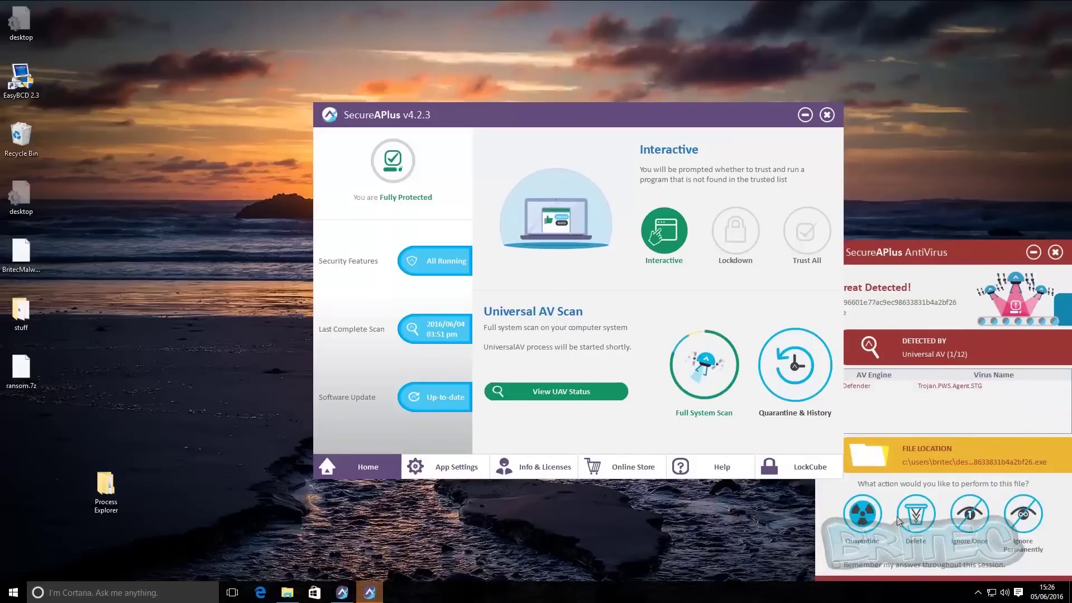
click(919, 536)
key(Return)
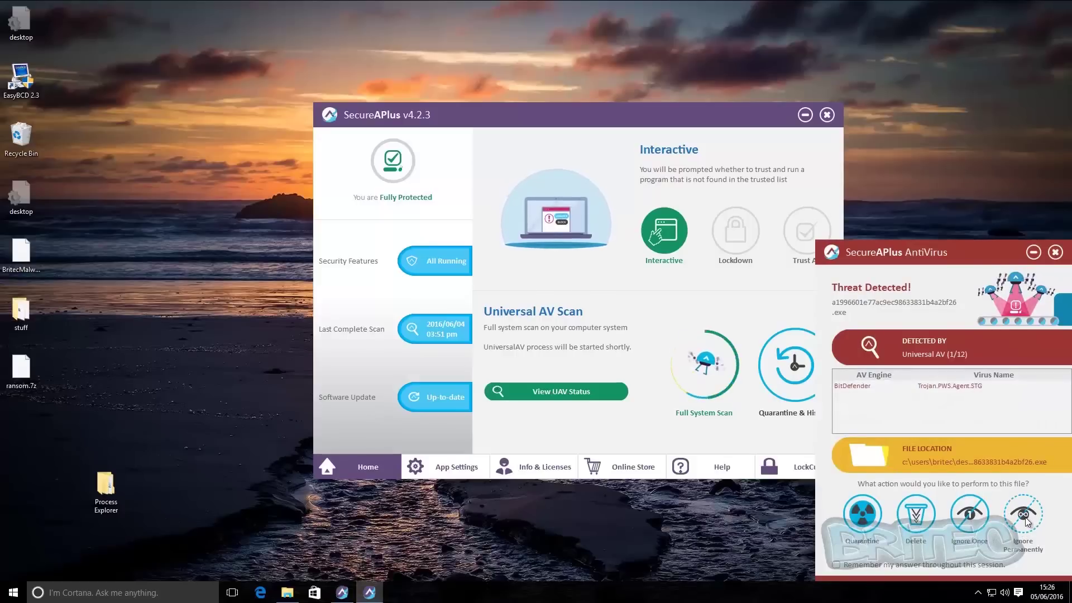
click(1056, 252)
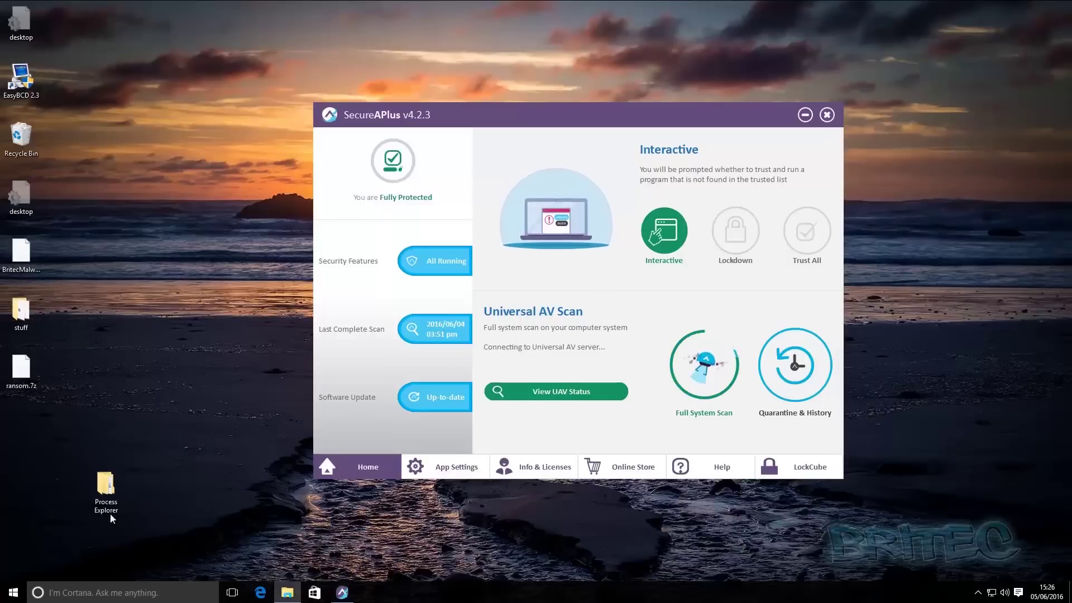
double_click(99, 490)
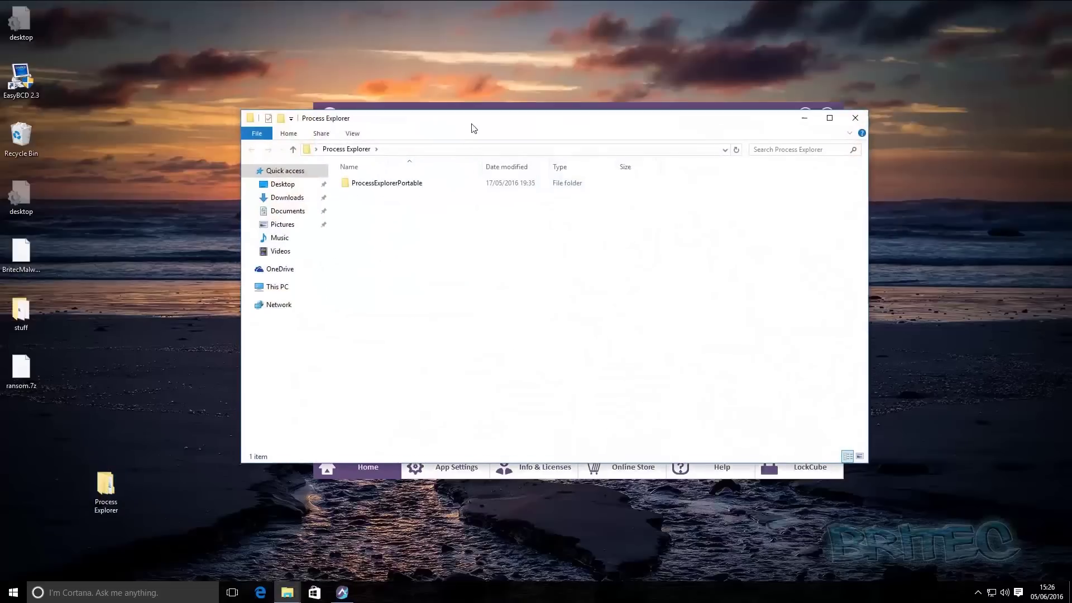
- Launch ProcessExplorerPortable.exe from the ProcessExplorerPortable subfolder
drag(467, 118, 493, 126)
click(427, 187)
double_click(426, 187)
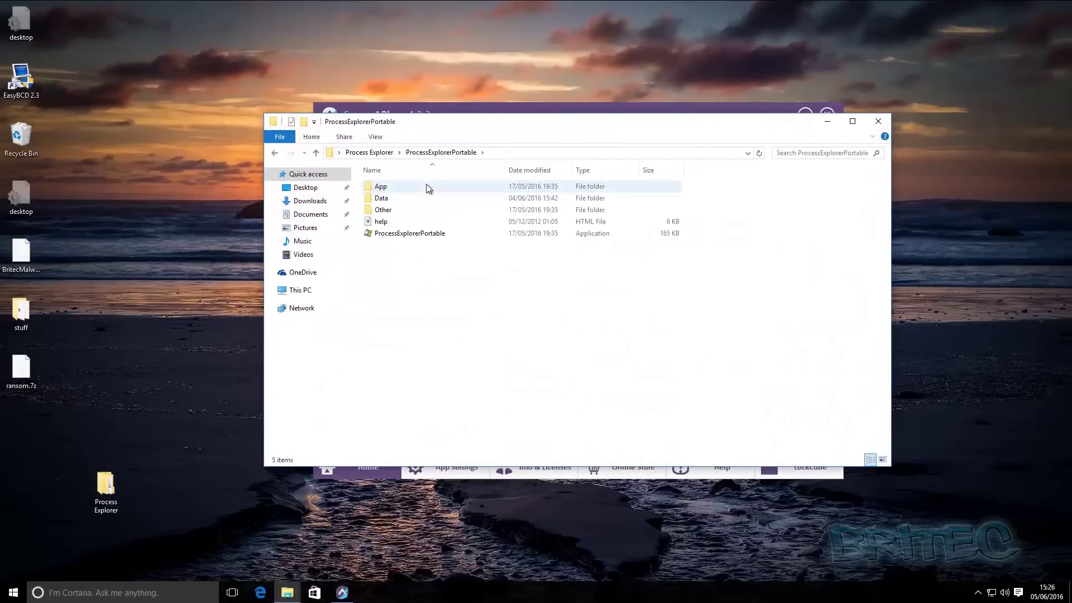
double_click(397, 234)
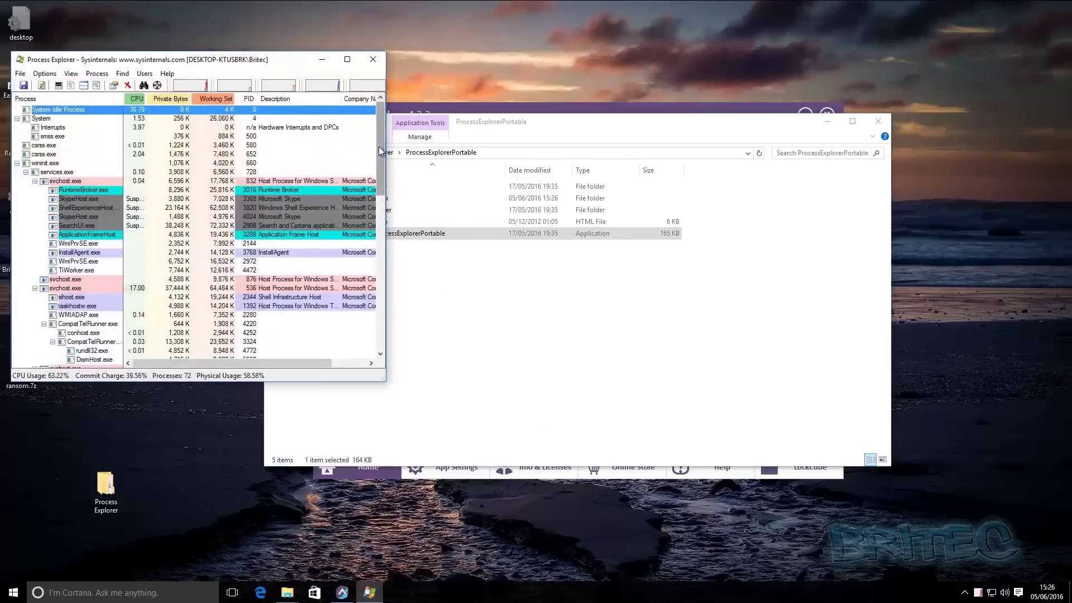
scroll(362, 182, down, 5)
scroll(361, 252, down, 5)
scroll(357, 310, down, 5)
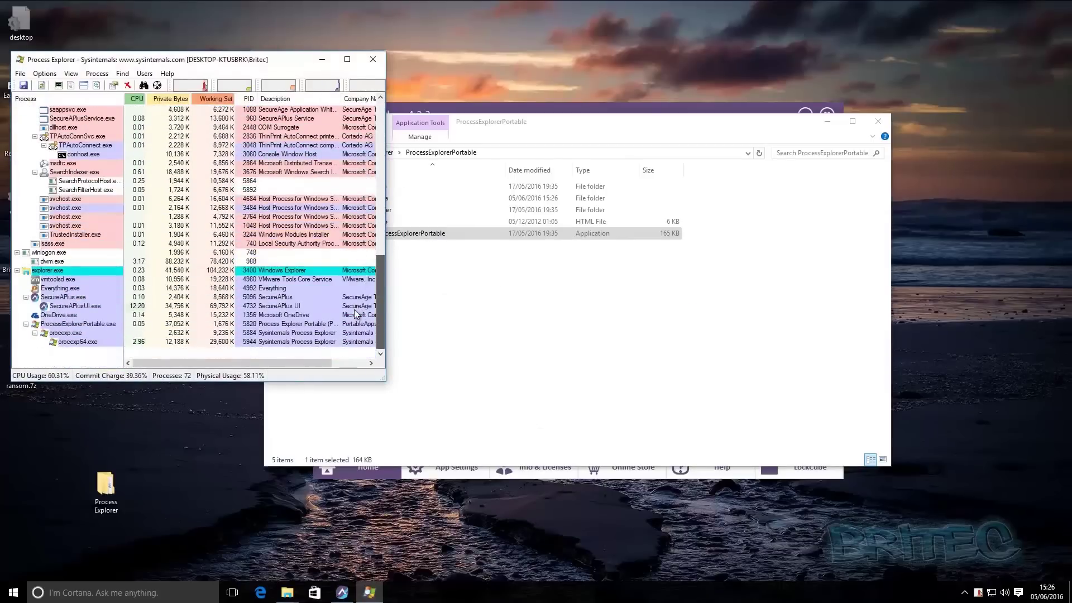